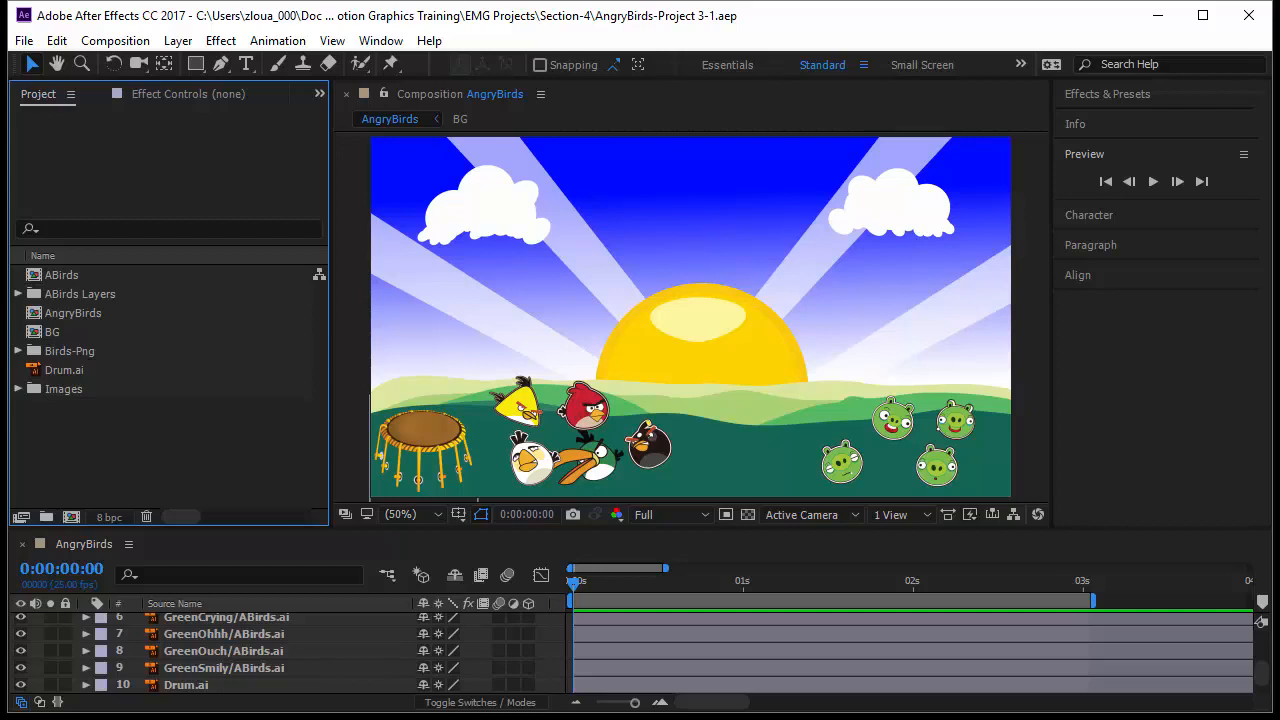
Step: Create a new composition with the HDV/HDTV 720 25 preset and a duration of 0:00:04:00
scroll(300, 650, up, 3)
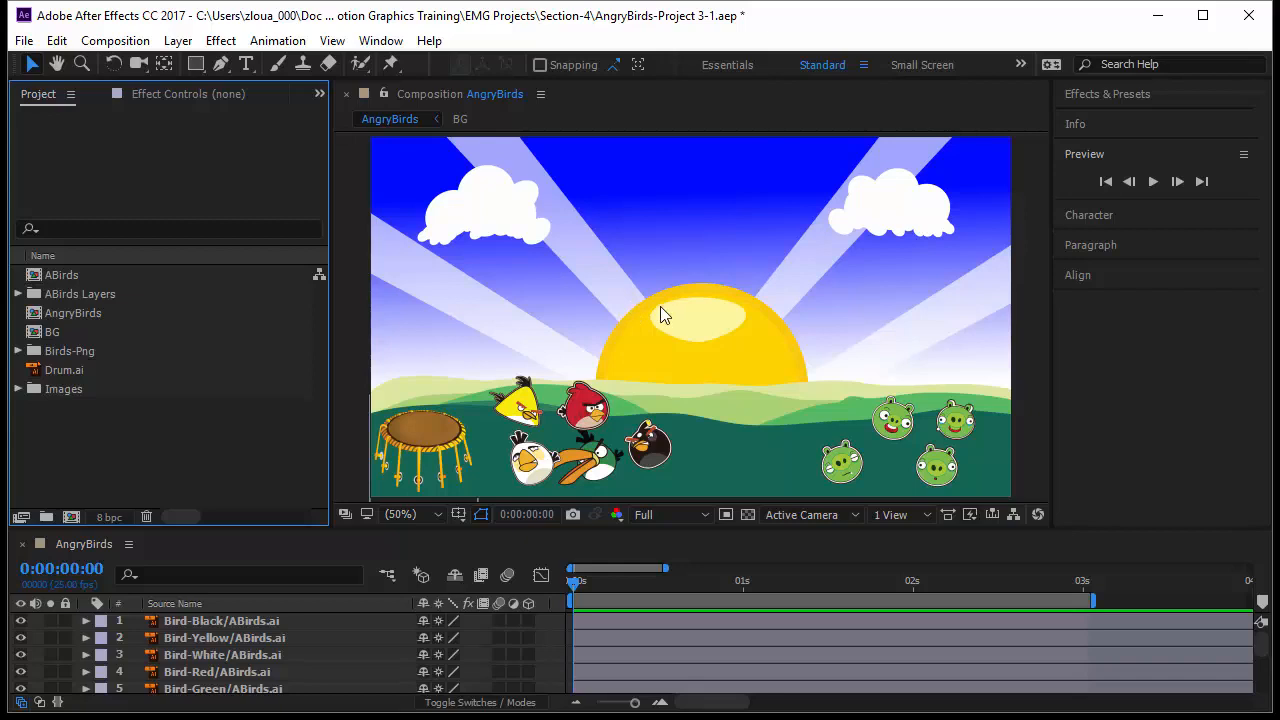
click(71, 517)
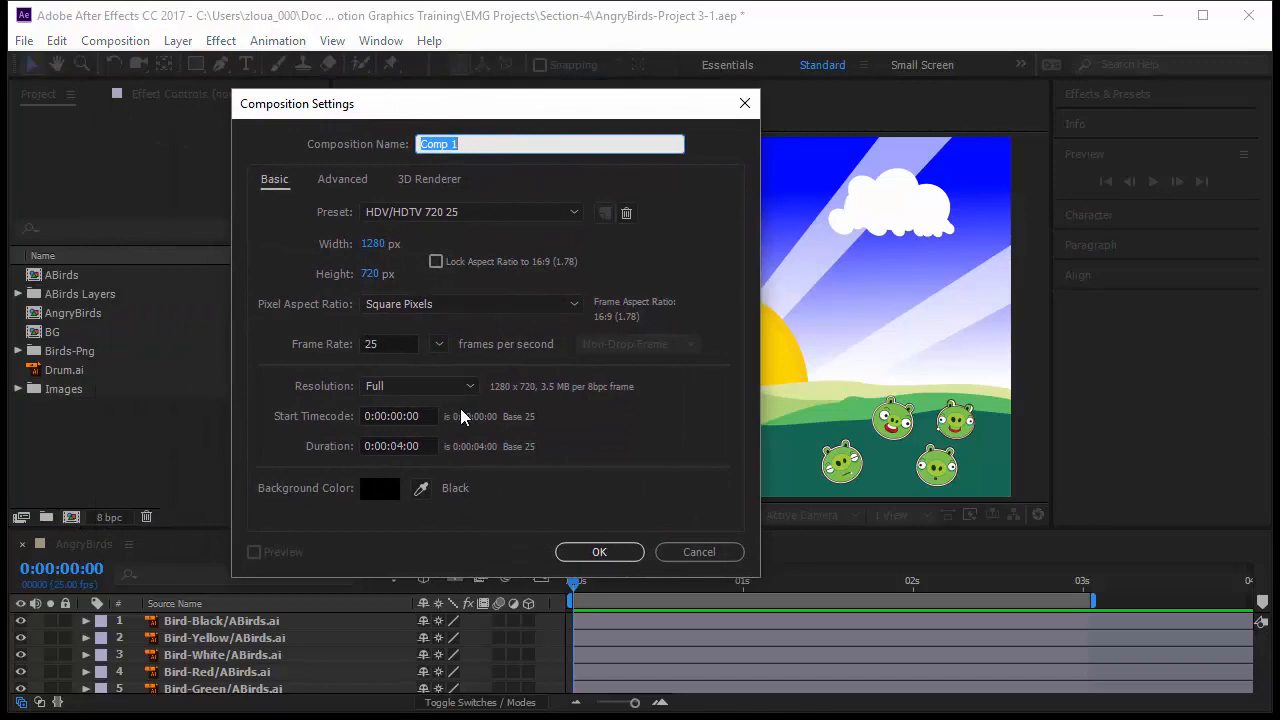
click(597, 556)
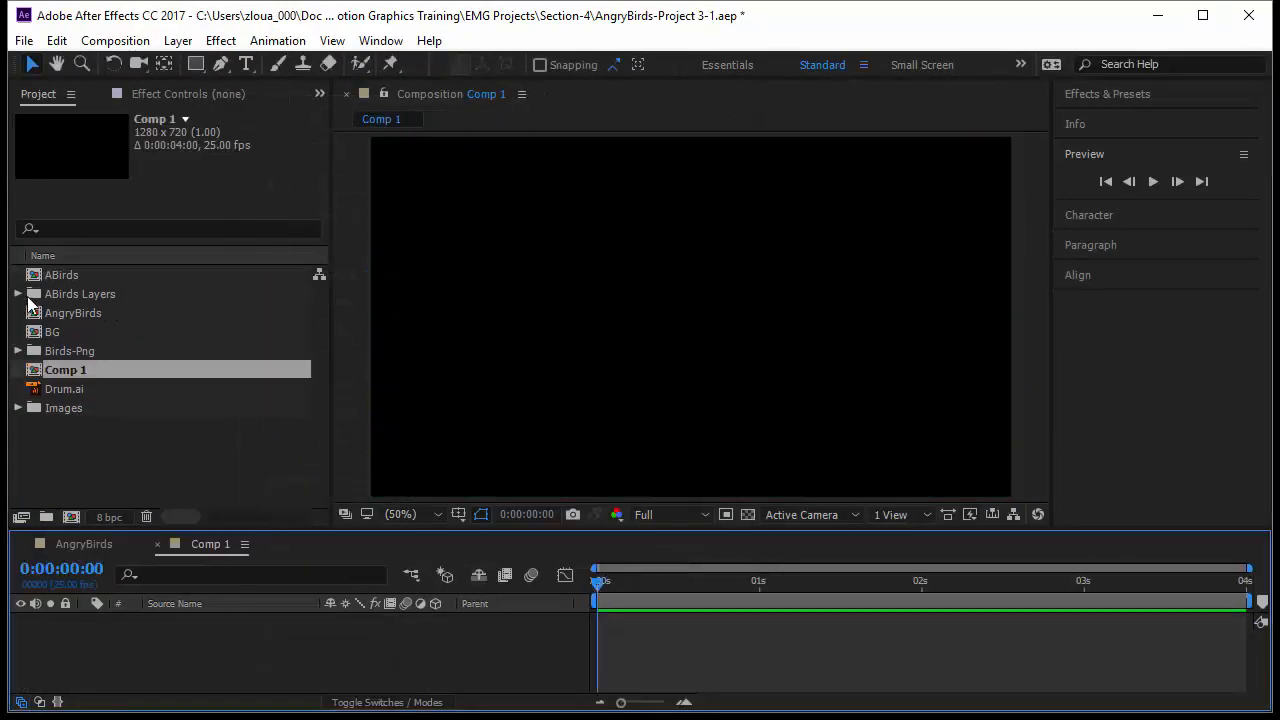
Step: Place Bird-White from the ABirds Layers folder in the composition's left part and set its scale to 50%
click(18, 294)
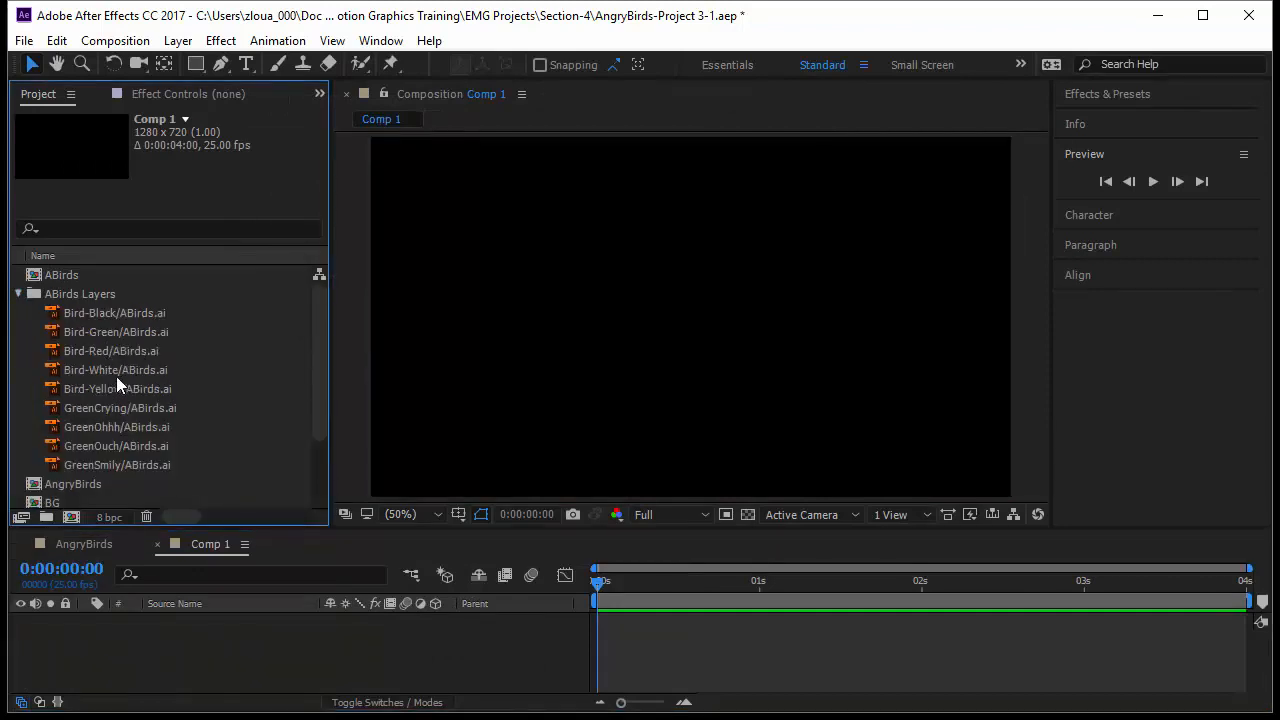
drag(116, 370, 463, 365)
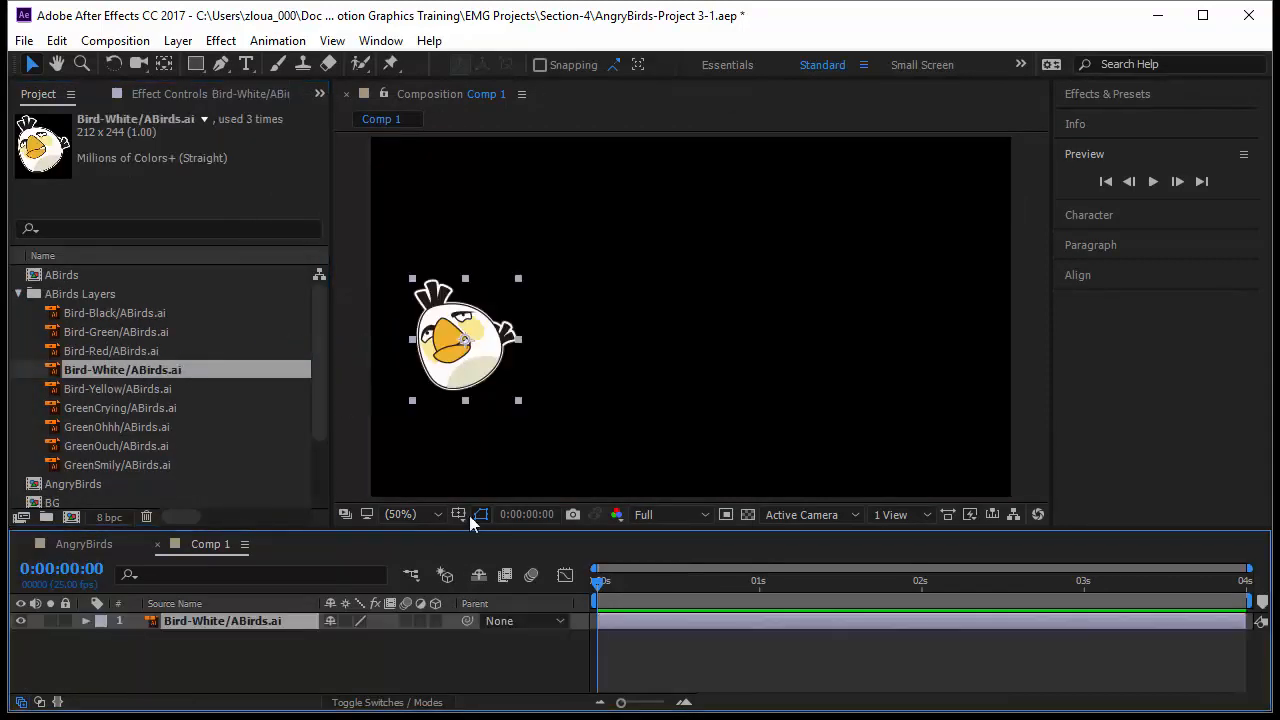
key(s)
click(400, 637)
text(50)
key(Return)
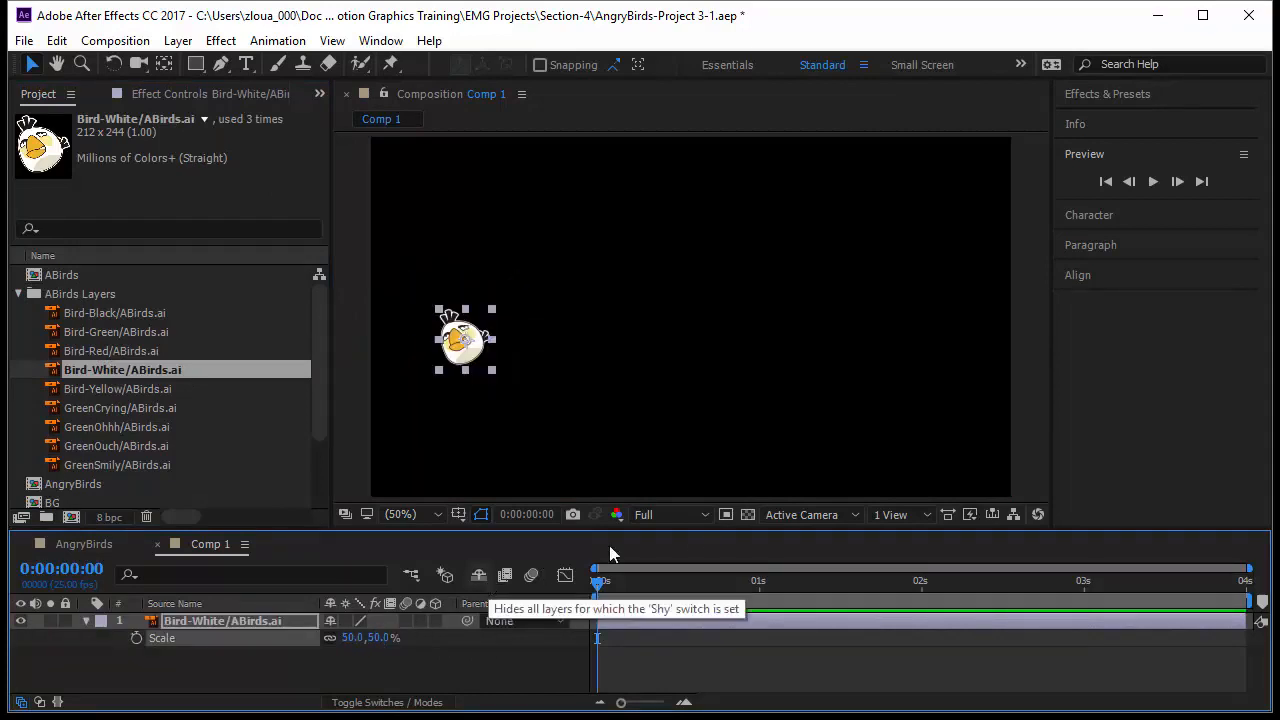
Step: Move the white bird to about 112, 336 and set a position keyframe at 0:00:00:00
drag(476, 345, 439, 311)
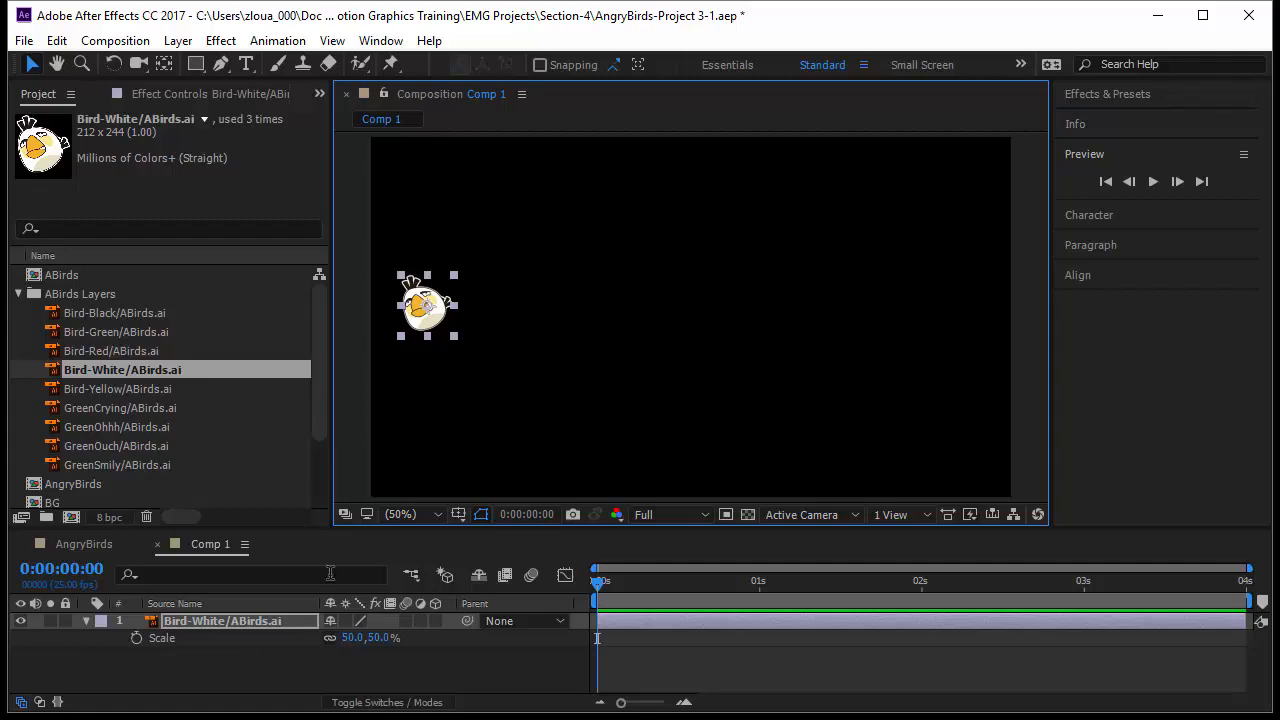
click(197, 620)
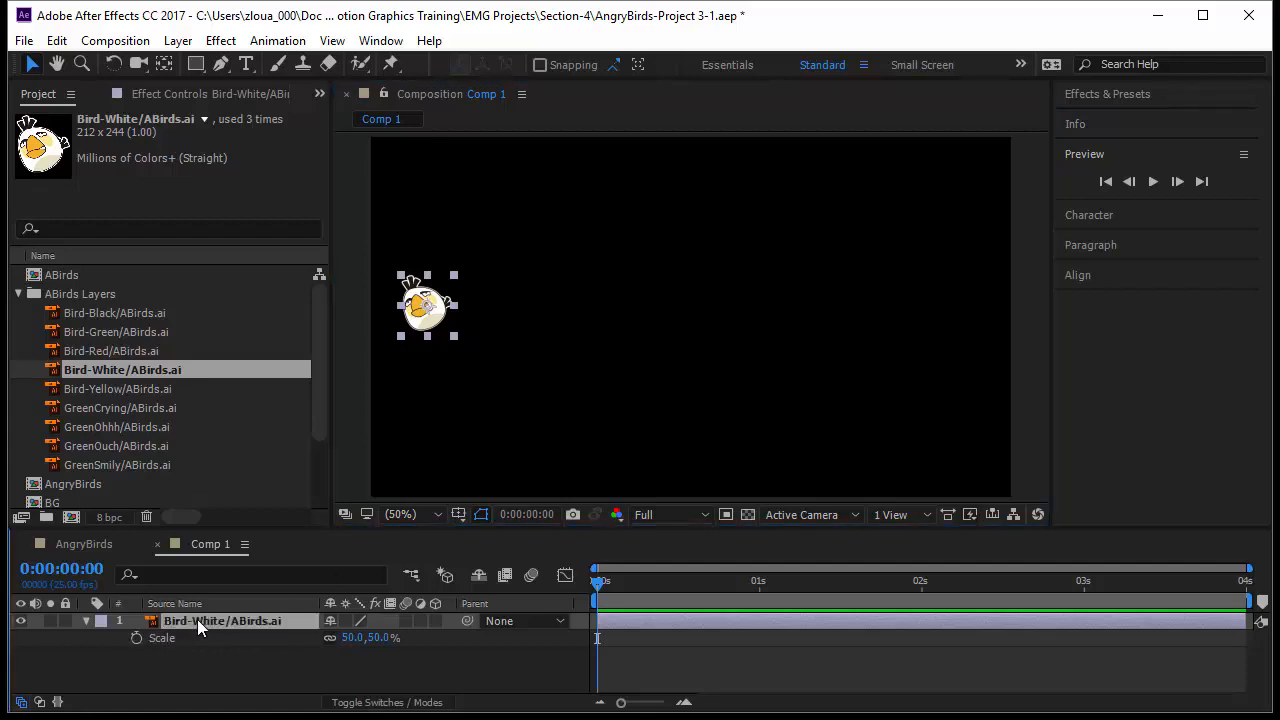
key(p)
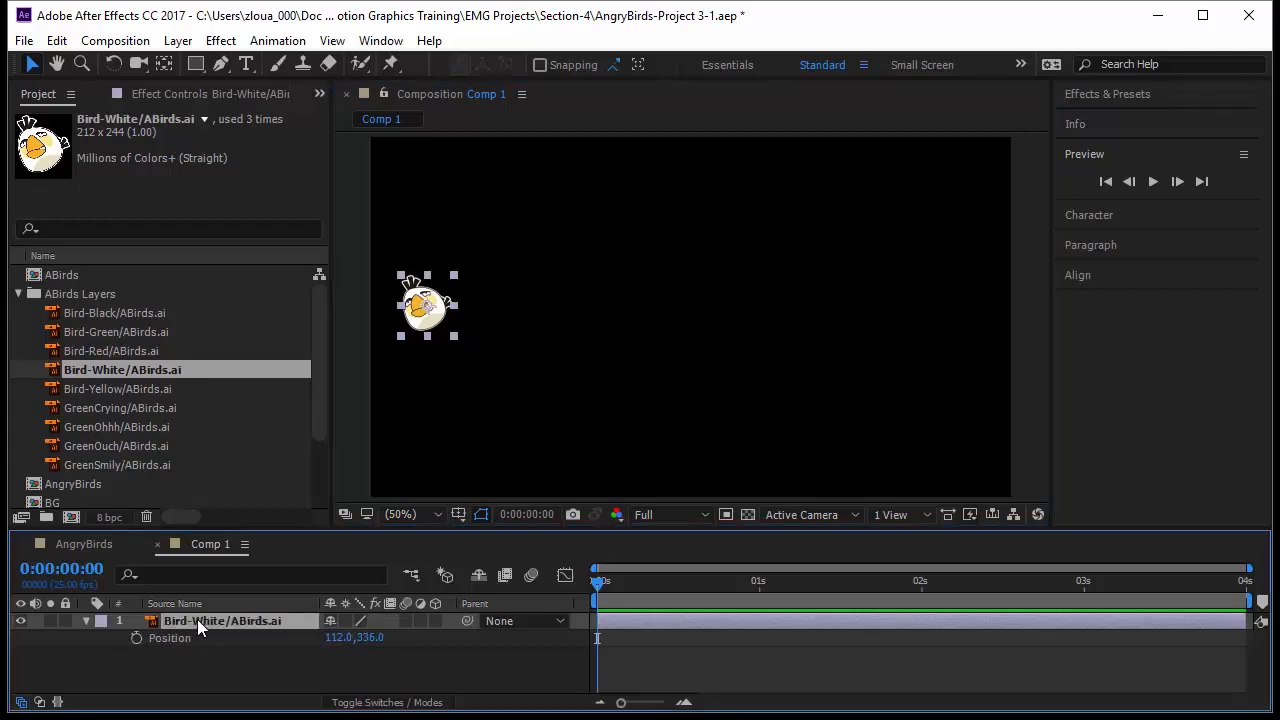
click(136, 637)
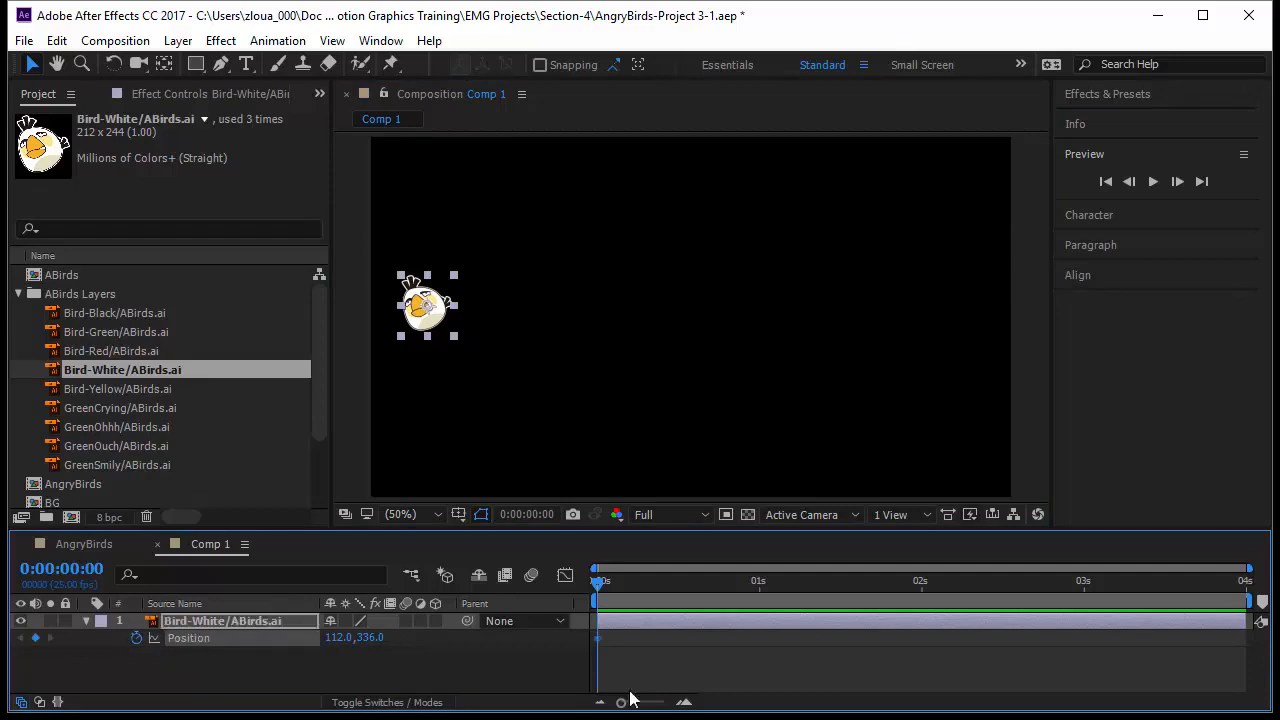
Step: At 0:00:01:00, add a second position keyframe with the bird moved straight across to about 1126, 336
drag(601, 585, 757, 605)
click(427, 312)
key(alt+shift+p)
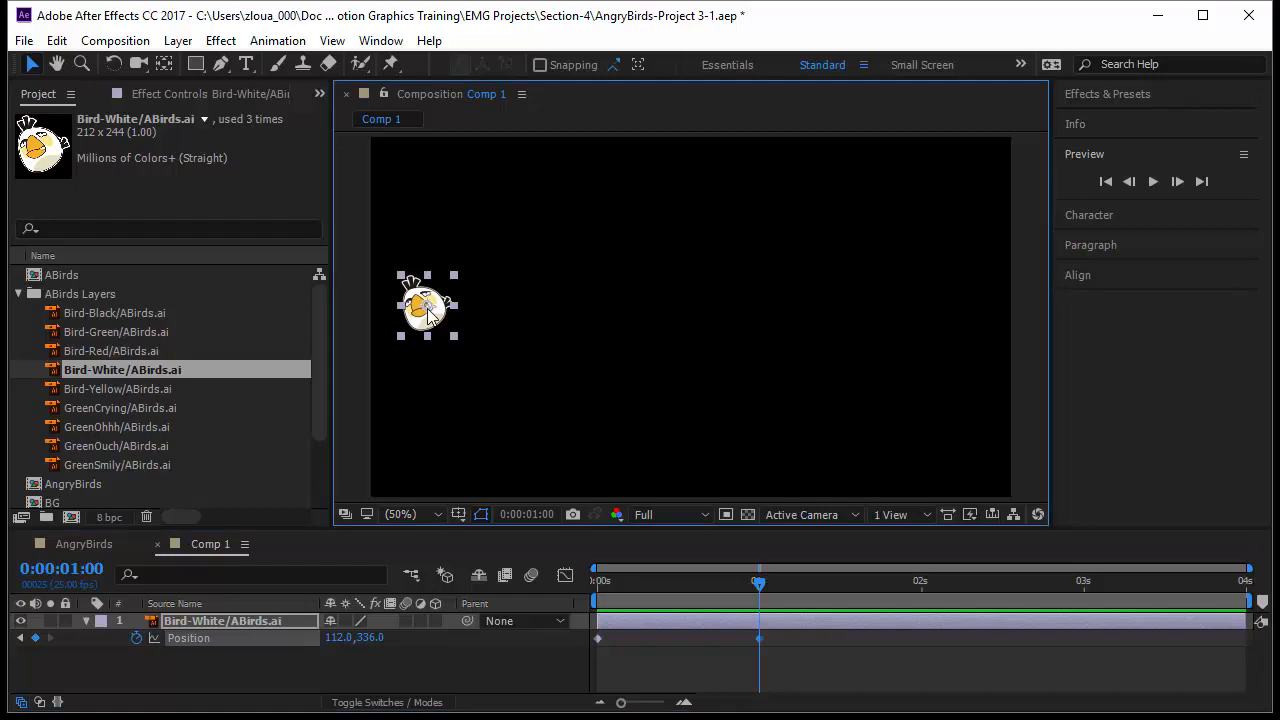
drag(427, 312, 932, 308)
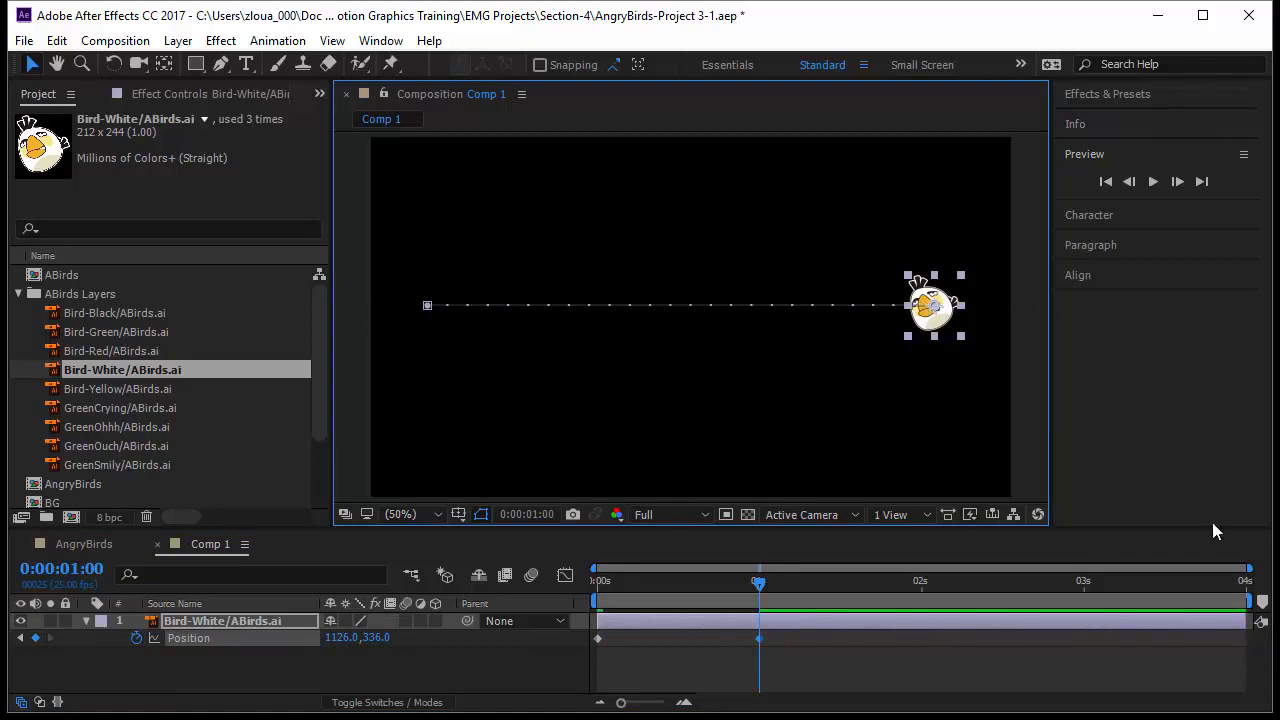
Step: Check the bird's motion between the two keyframes at 0:00:00:18 and 0:00:00:13
drag(763, 583, 715, 600)
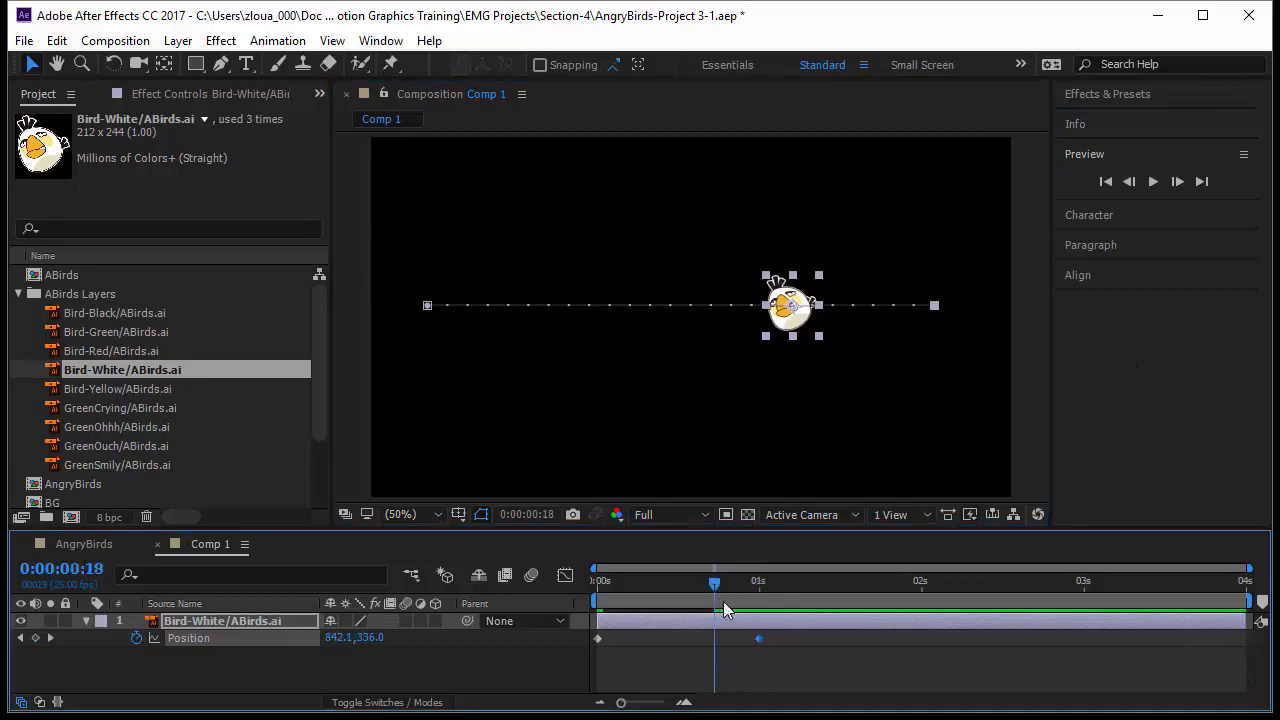
click(790, 308)
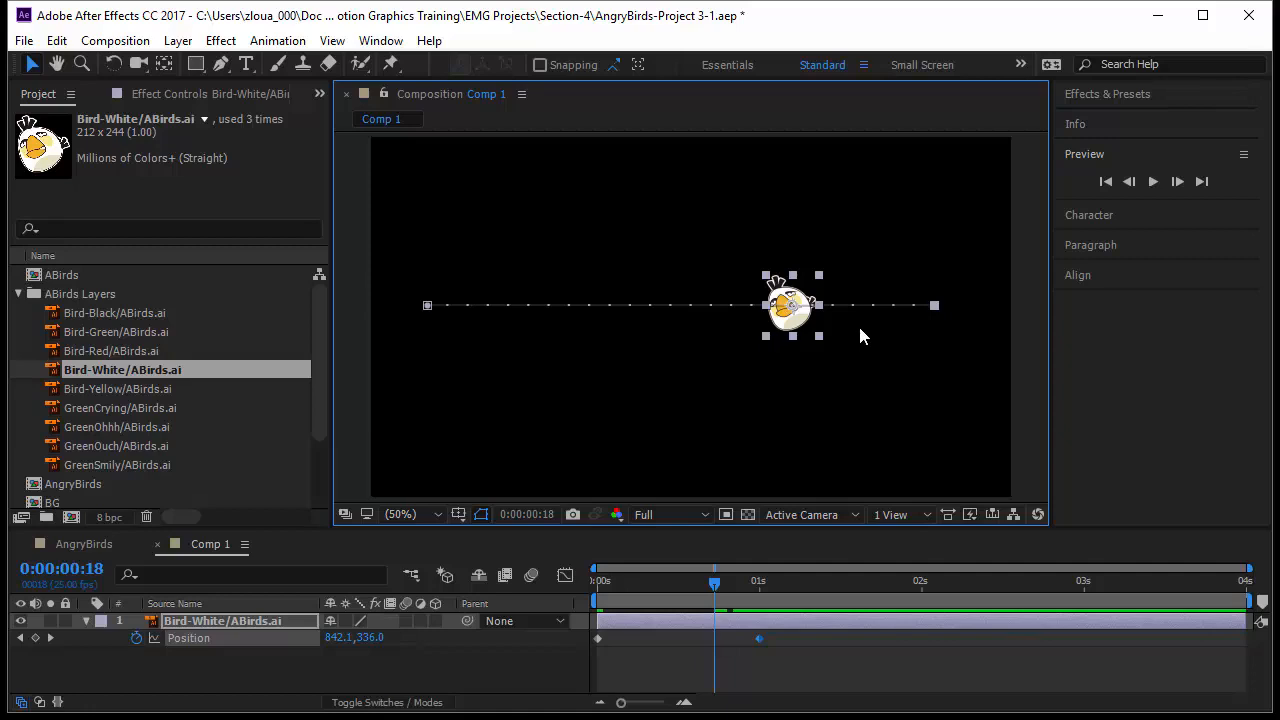
drag(714, 583, 681, 583)
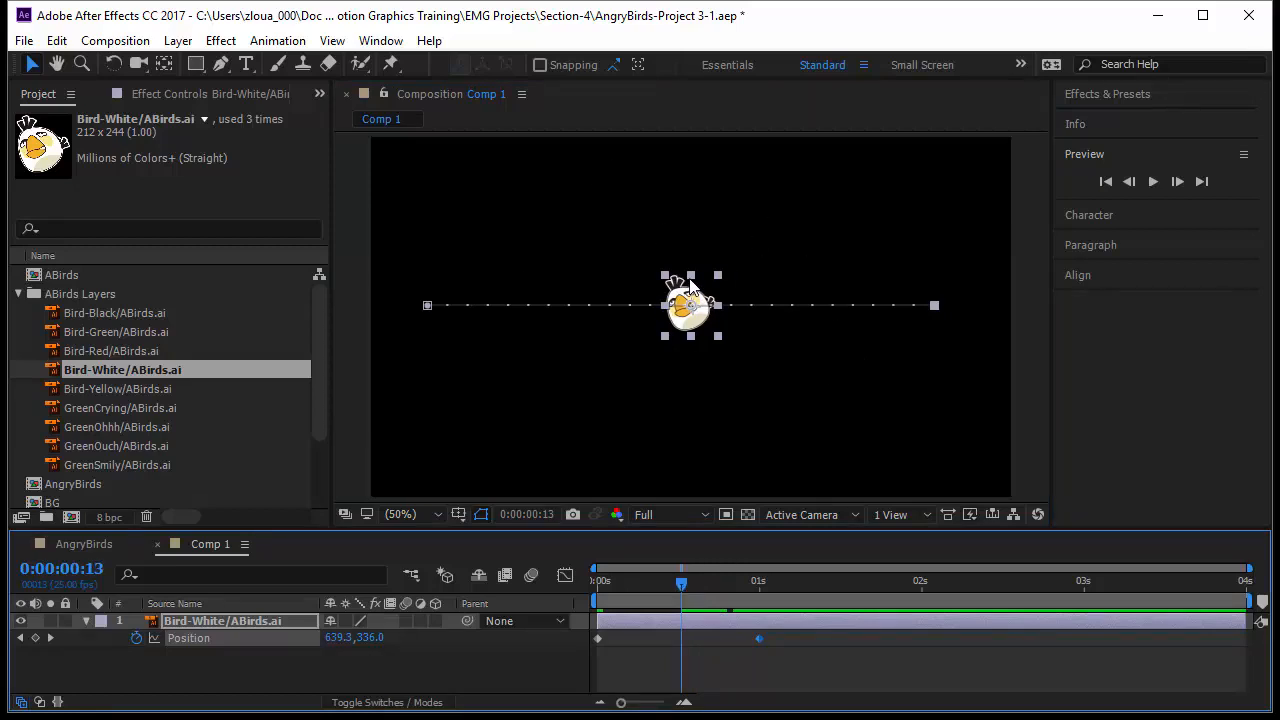
Step: Tilt the motion path by moving its end keyframe up to about 1104, 134 and its start keyframe slightly inward and down
click(936, 312)
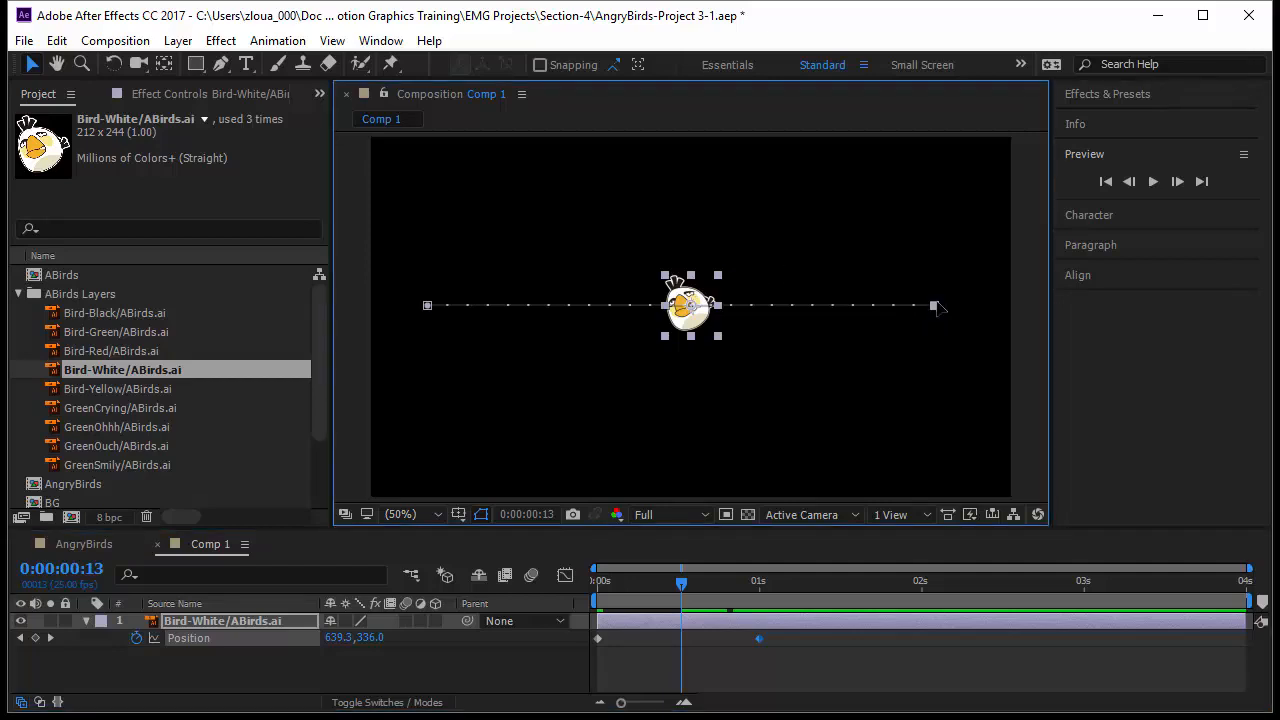
drag(936, 312, 924, 205)
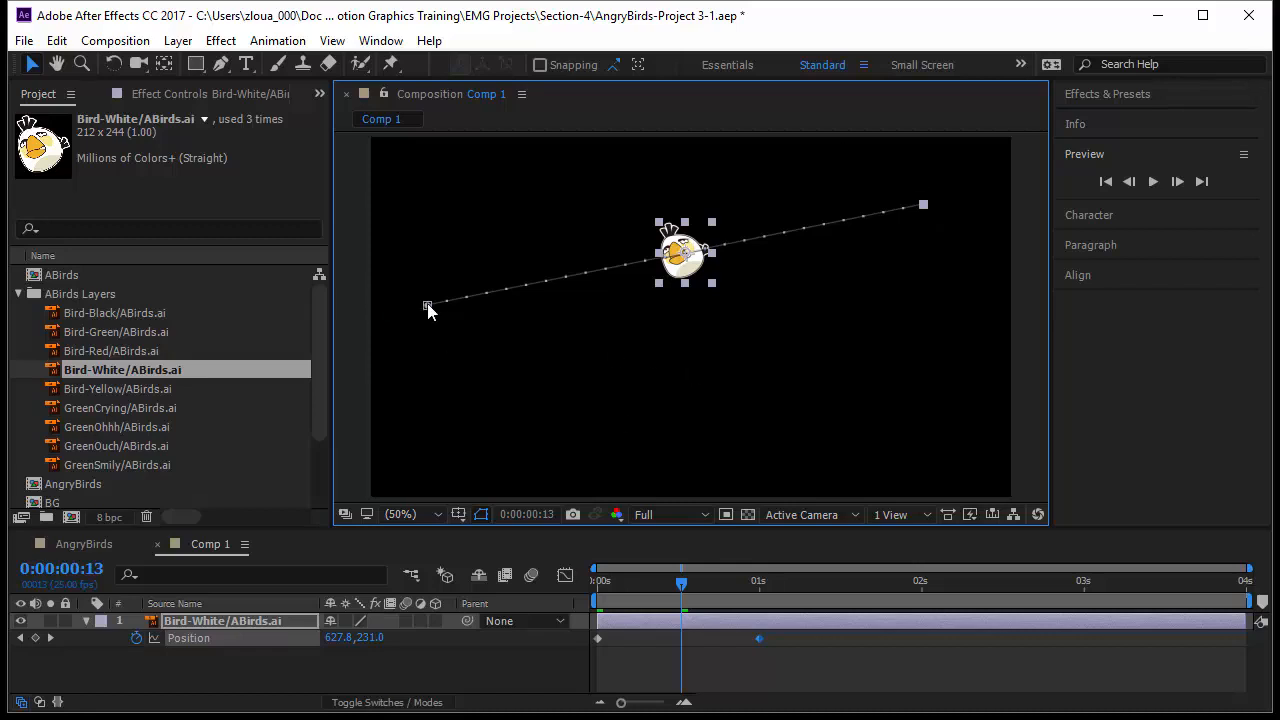
drag(427, 305, 452, 318)
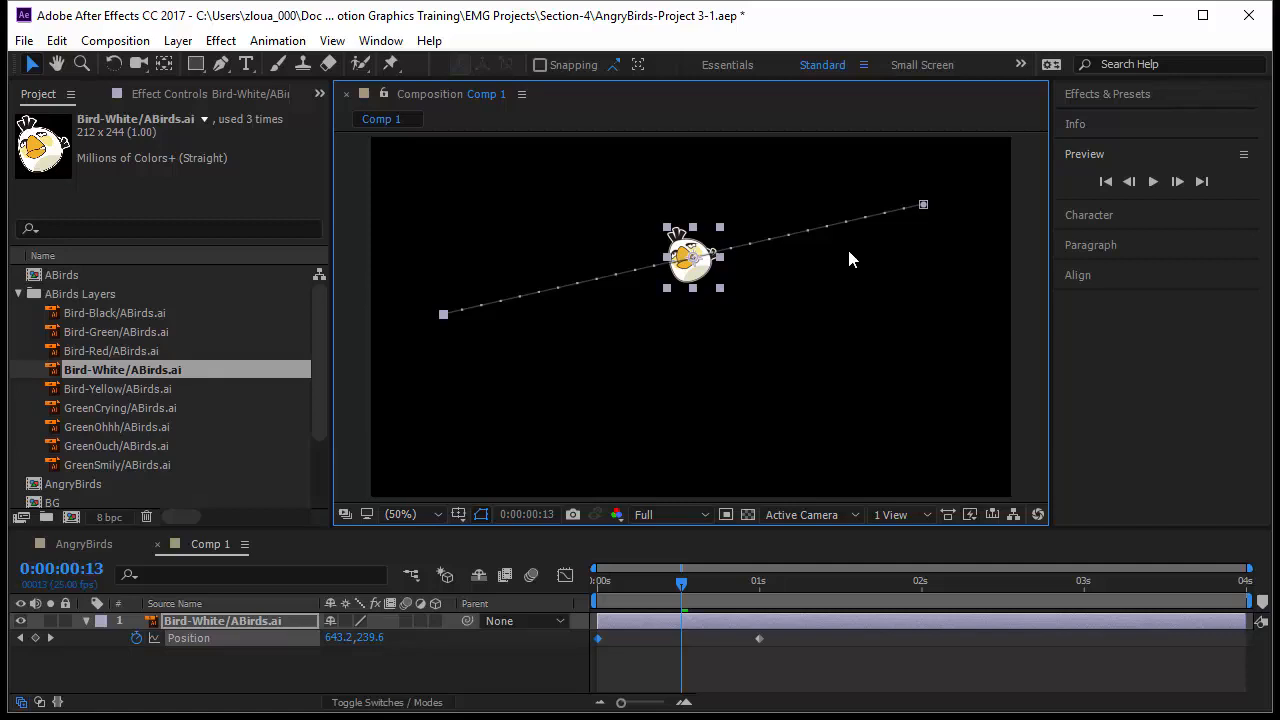
Step: Examine the spatial interpolation options of the motion path's end keyframe and close the settings without changing them
right_click(923, 205)
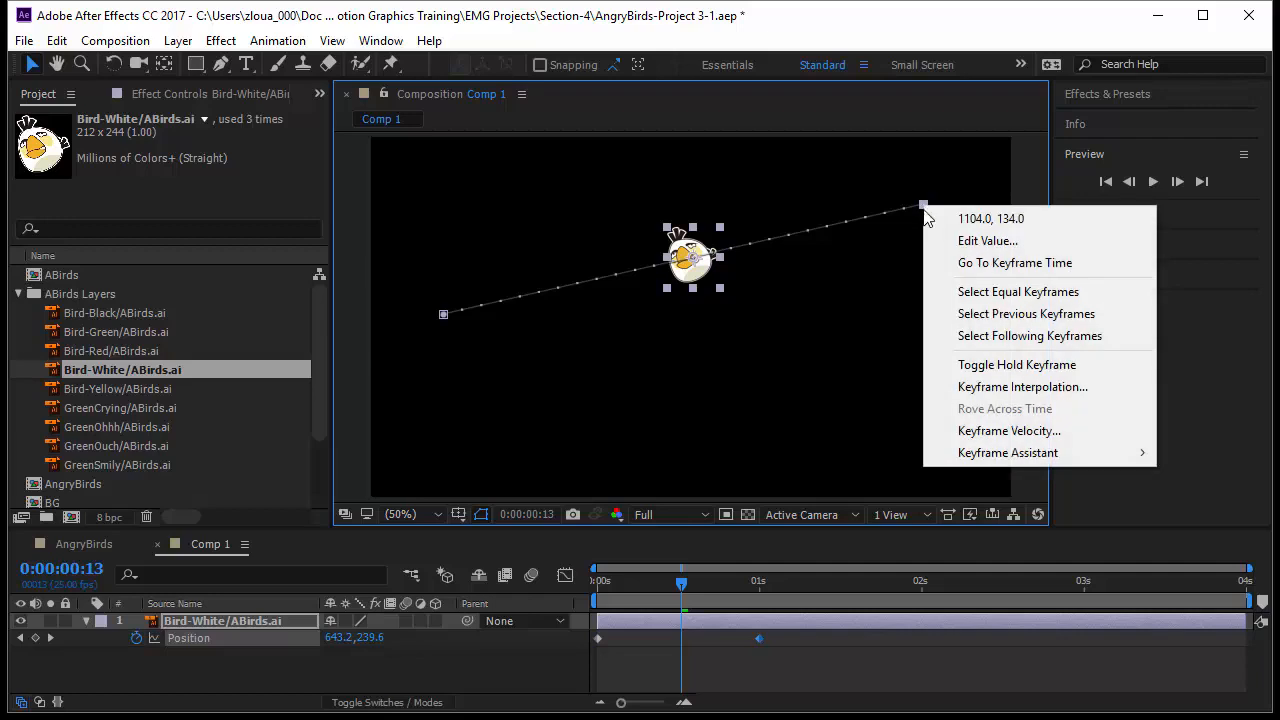
click(987, 399)
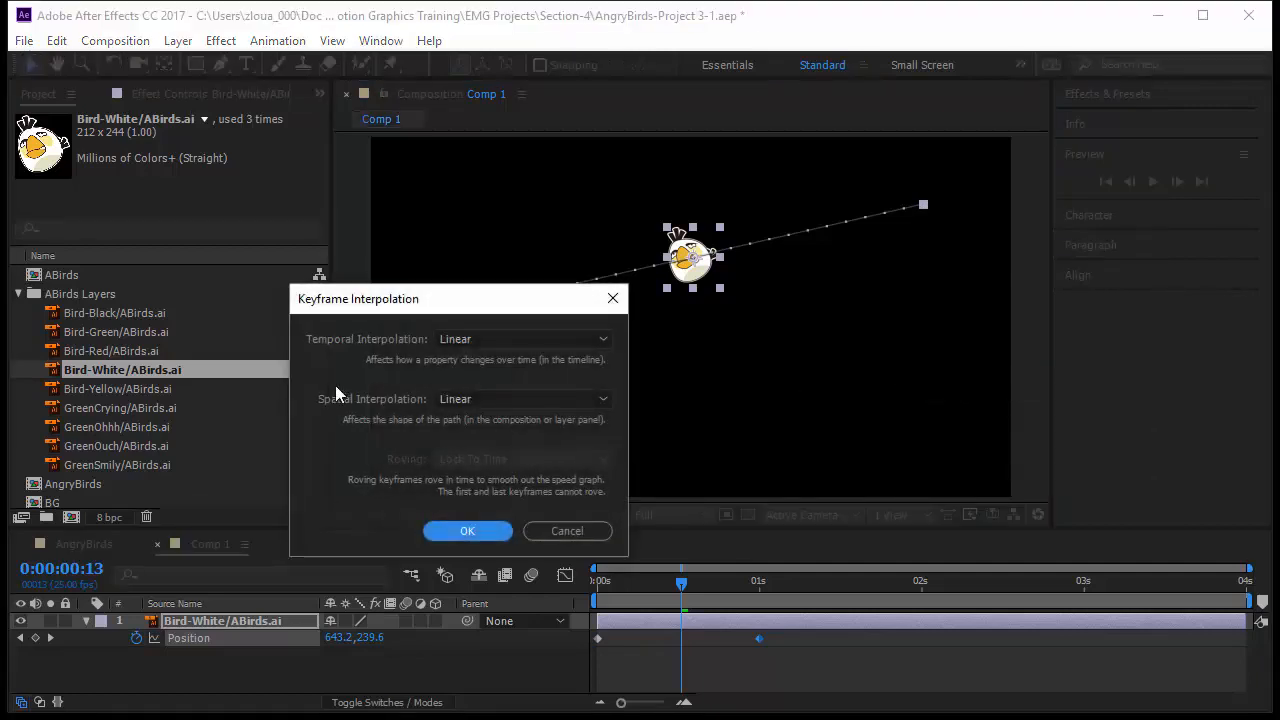
drag(420, 298, 492, 205)
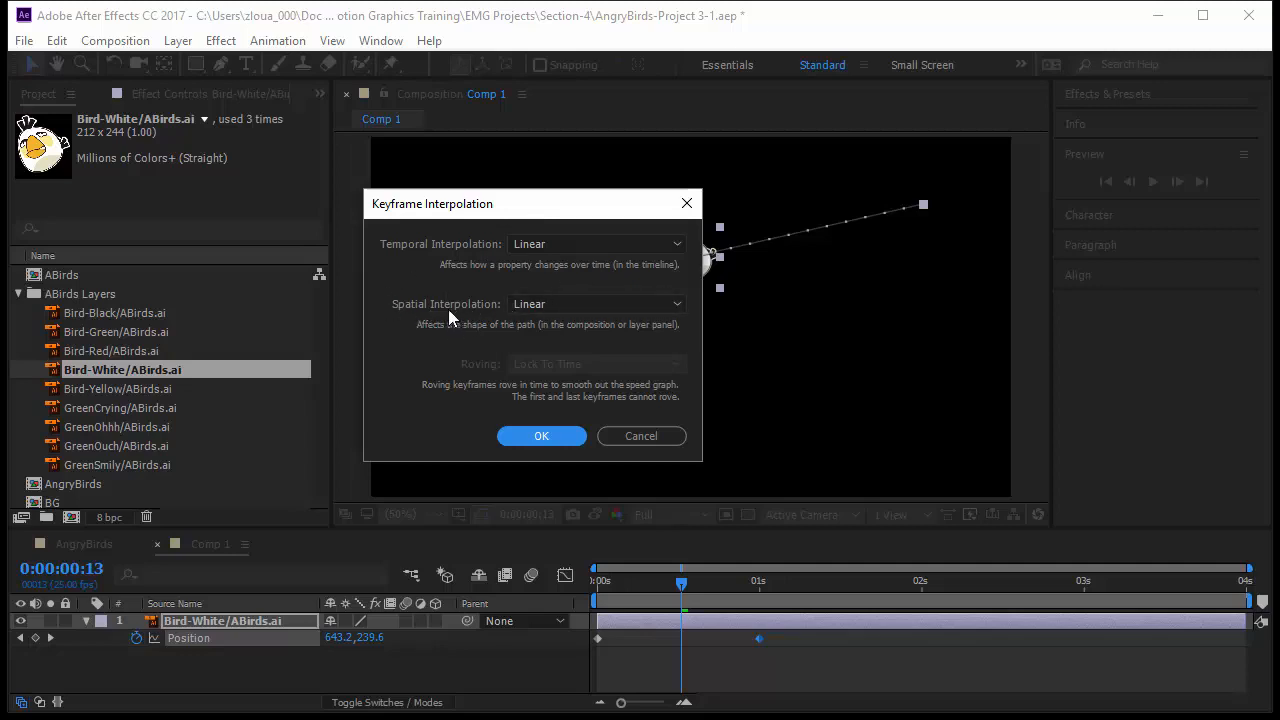
click(537, 303)
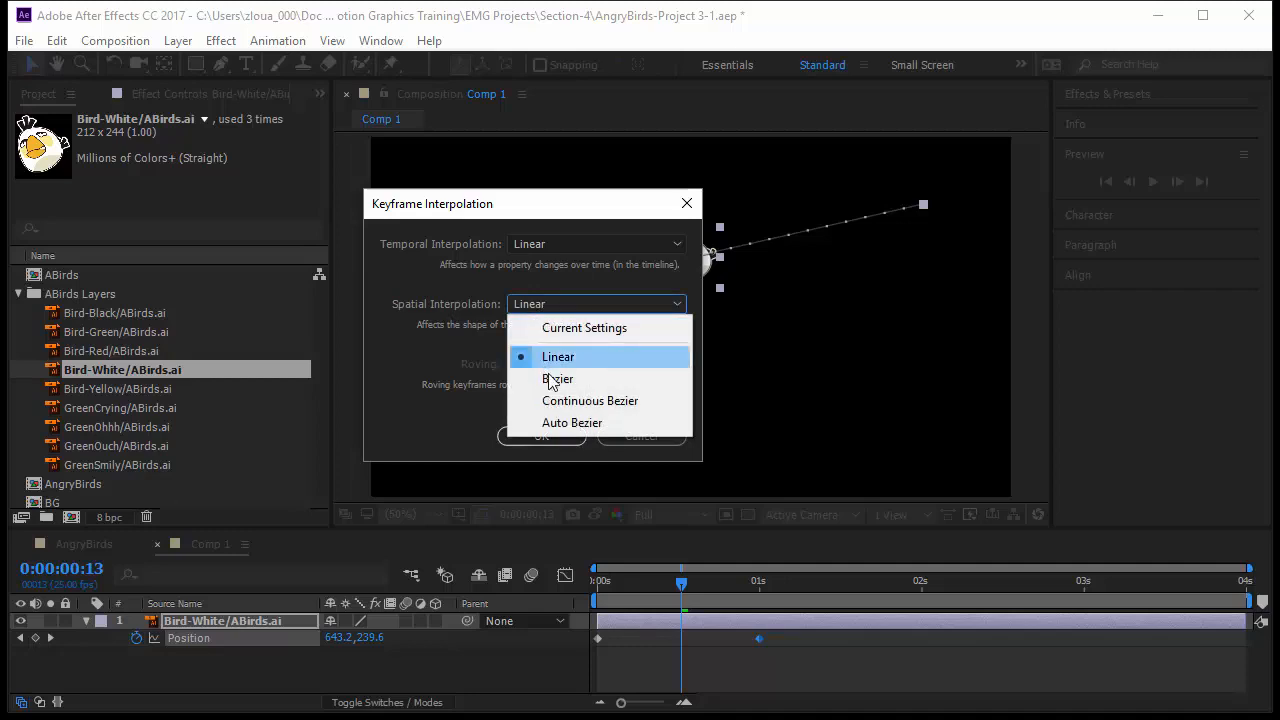
click(460, 397)
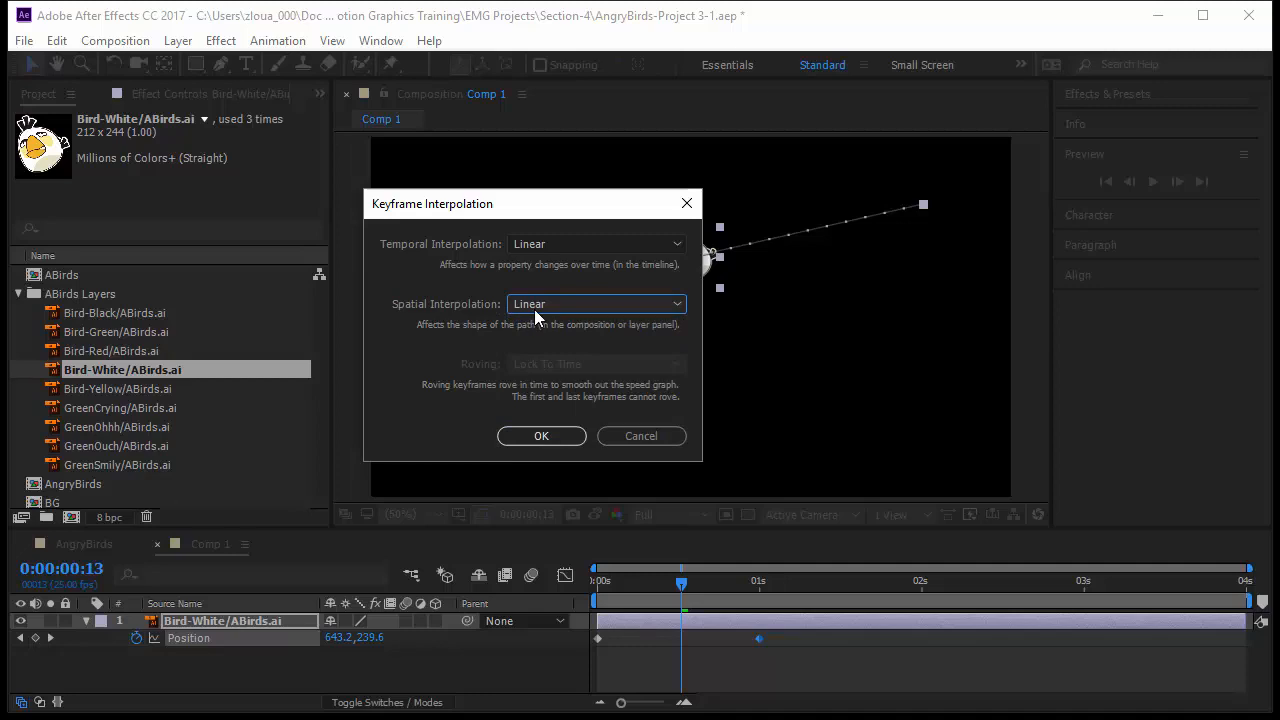
click(649, 436)
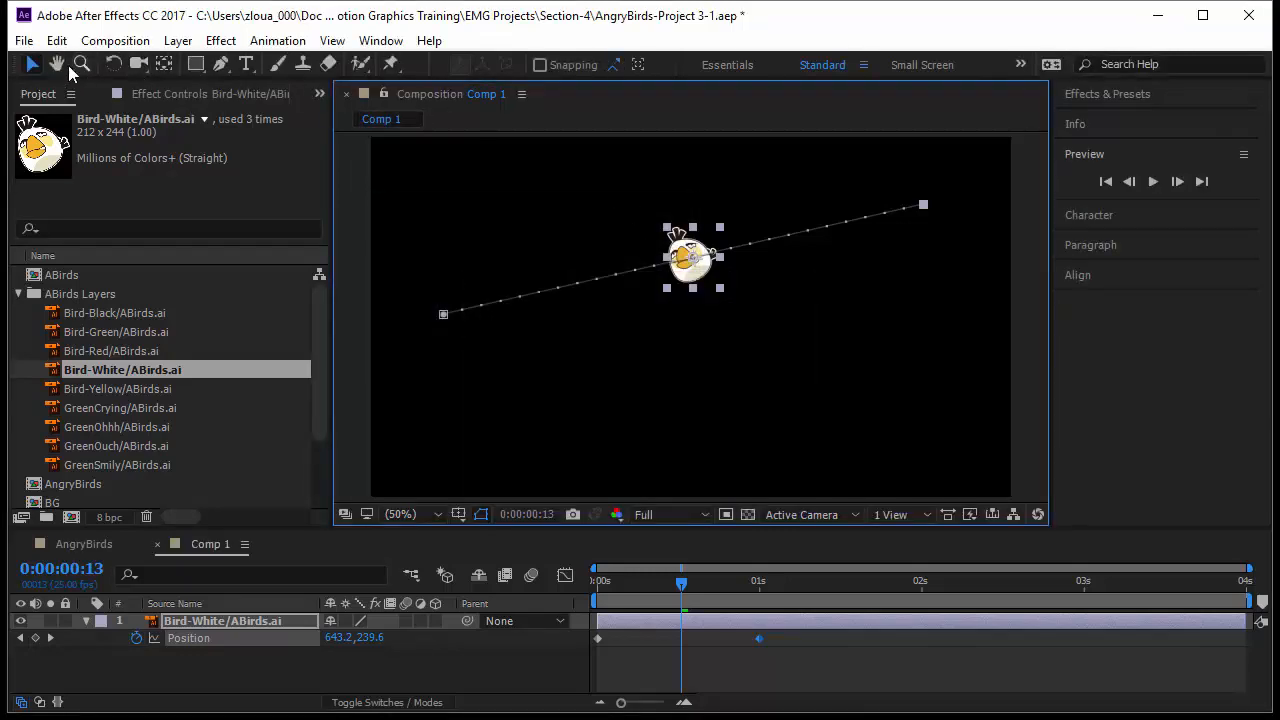
Step: Turn off Default Spatial Interpolation to Linear in the general preferences
click(56, 40)
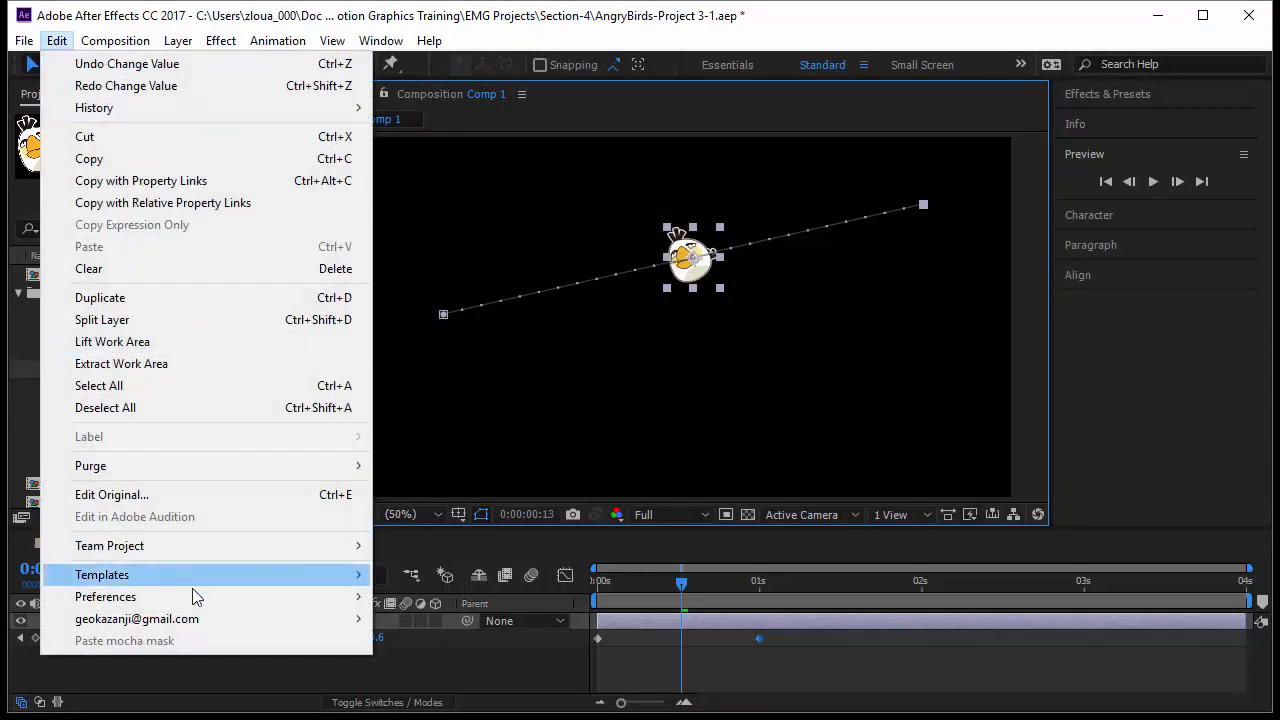
mouse_move(195, 596)
click(476, 268)
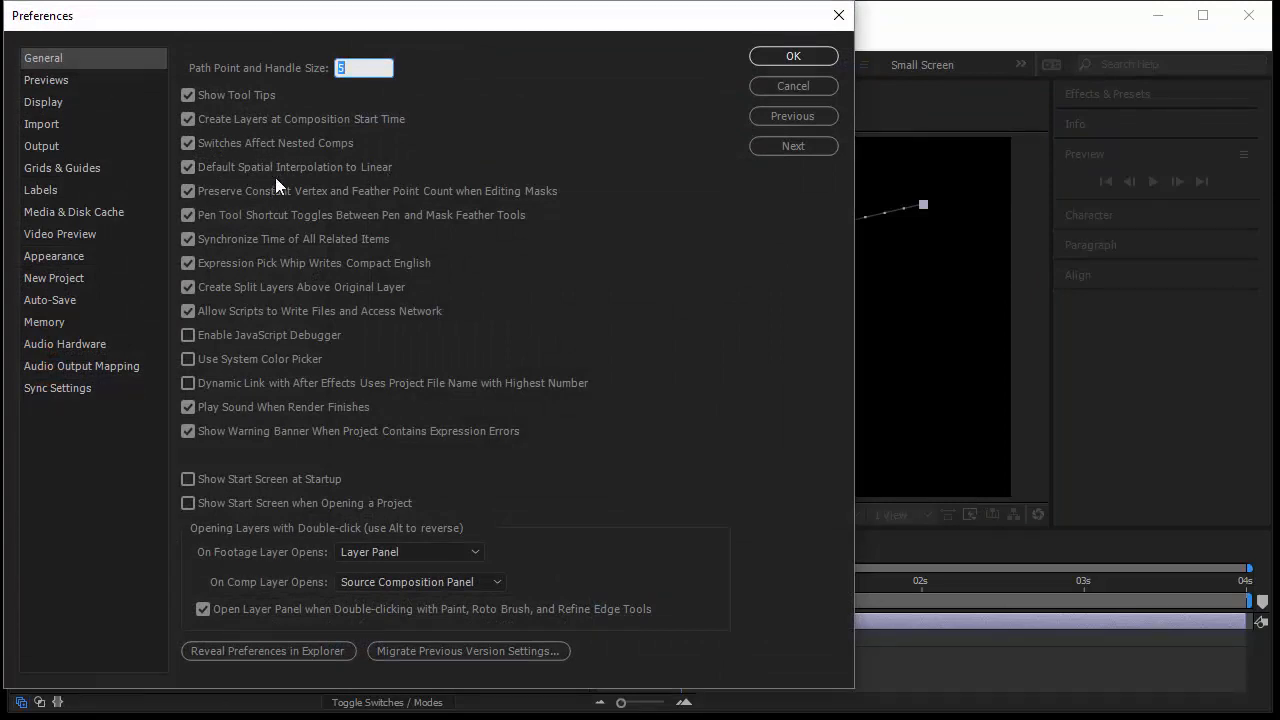
click(189, 167)
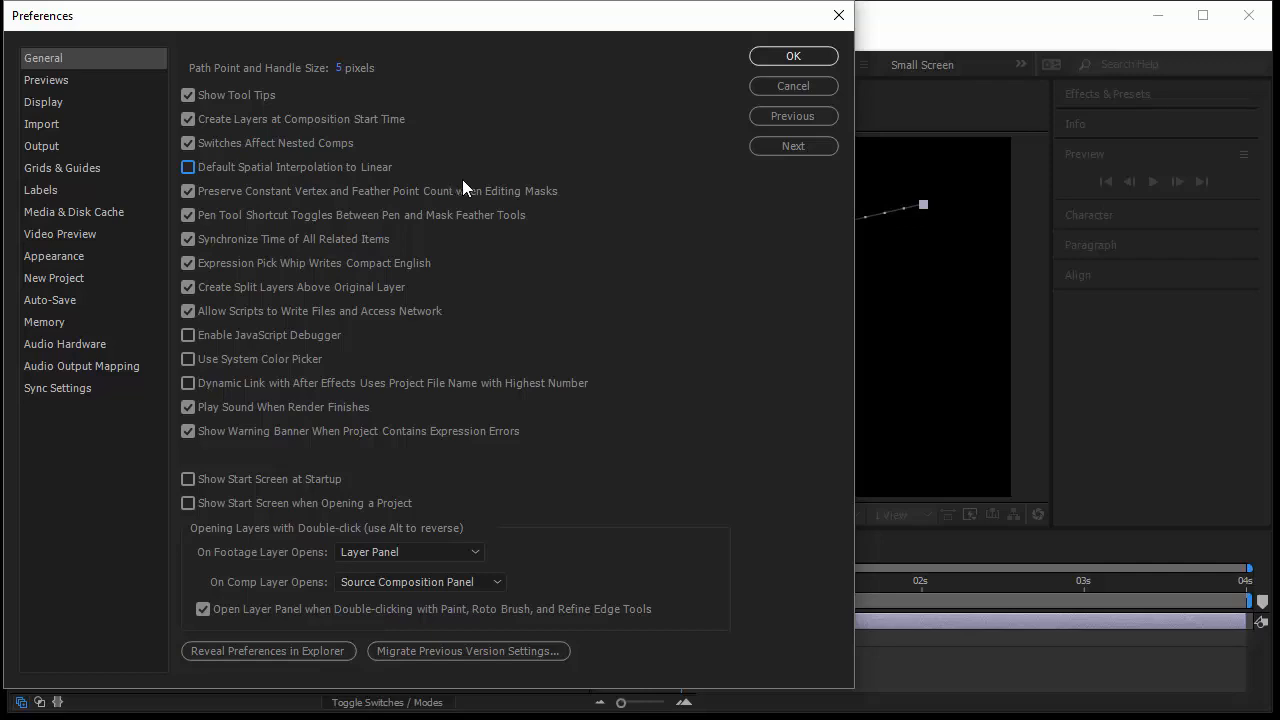
click(794, 55)
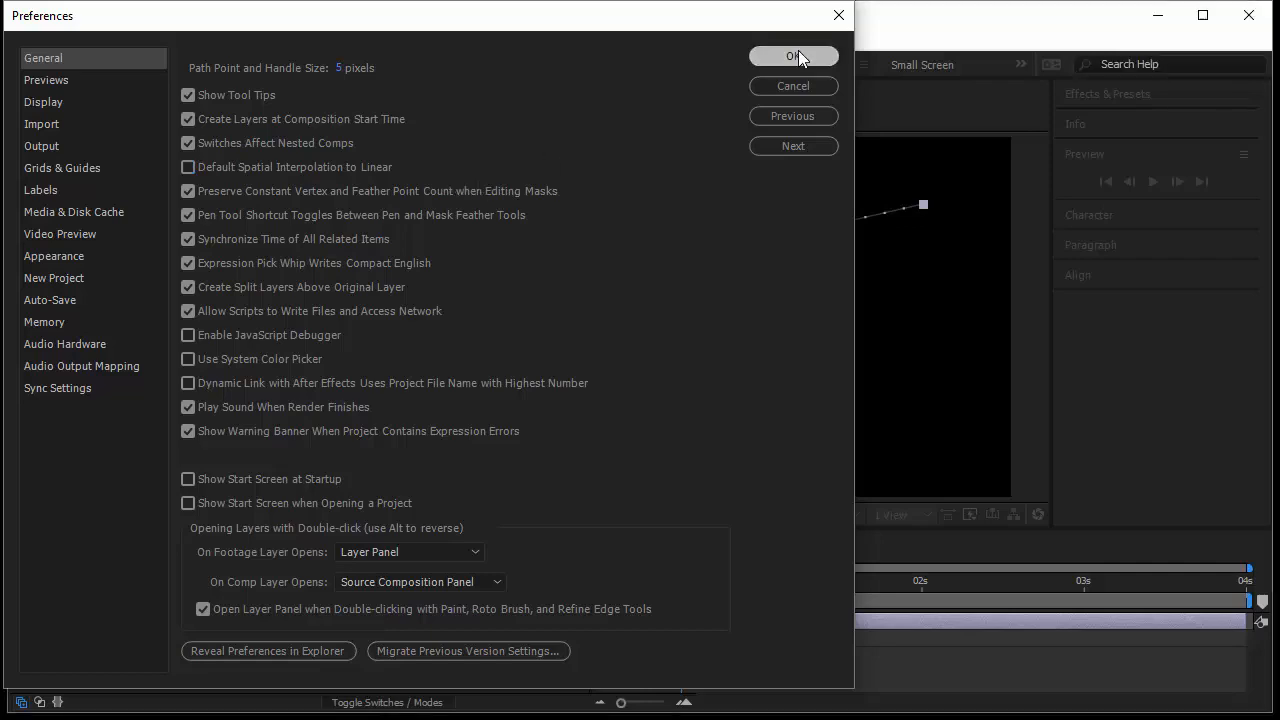
Step: Delete the animated white bird layer and place a fresh copy of Bird-White in the composition's left part
click(279, 619)
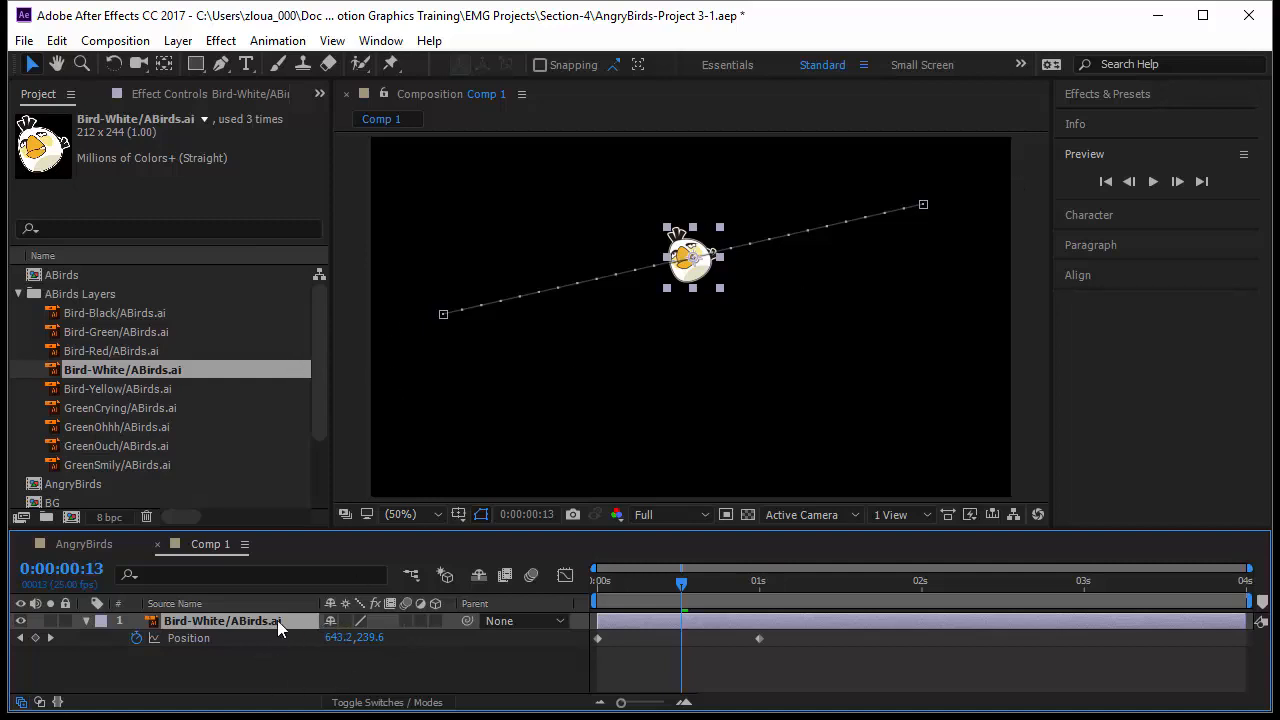
key(Delete)
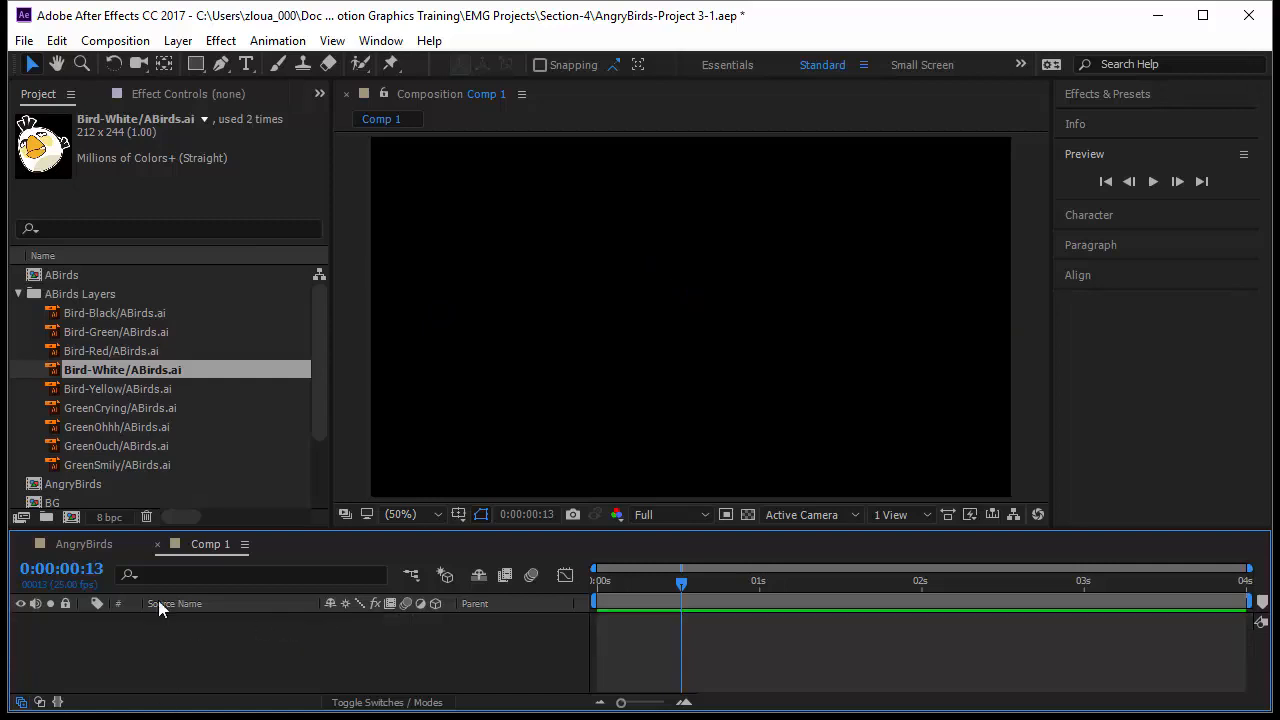
click(203, 368)
drag(203, 368, 448, 345)
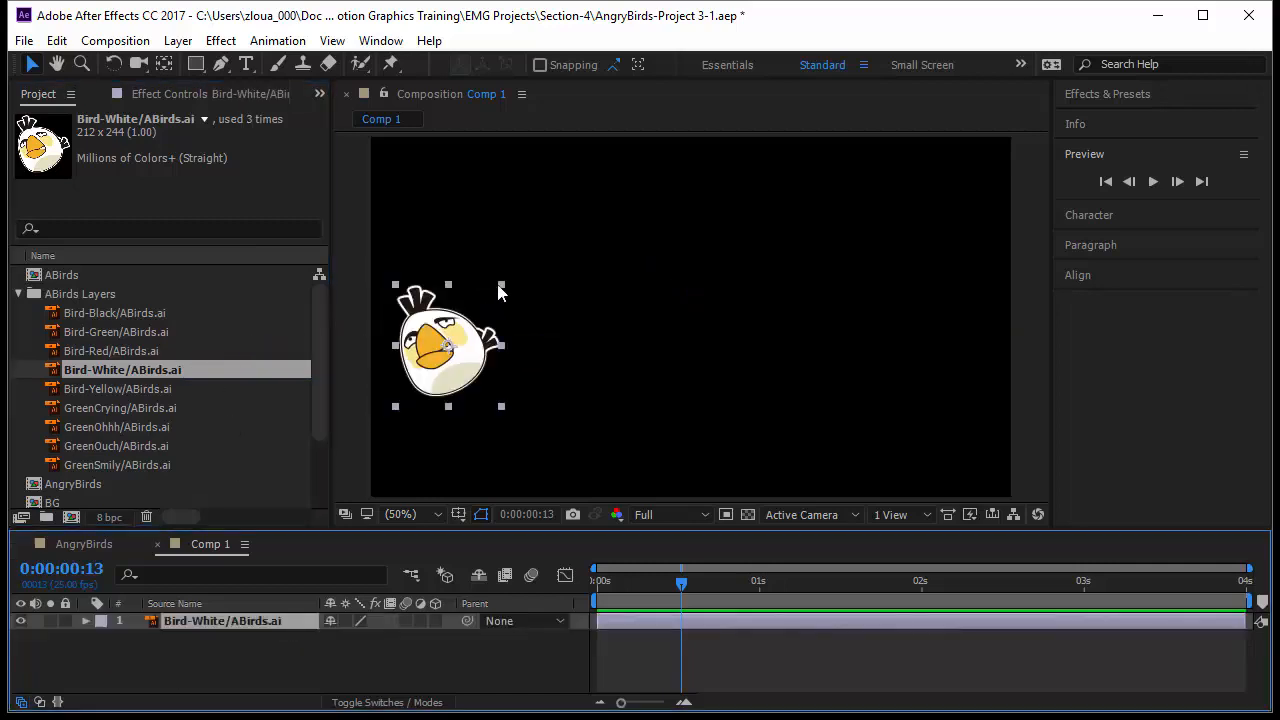
Step: Shrink the bird to about half size at about 114, 368 and set a position keyframe at 0:00:00:00
drag(505, 290, 425, 320)
drag(679, 584, 561, 601)
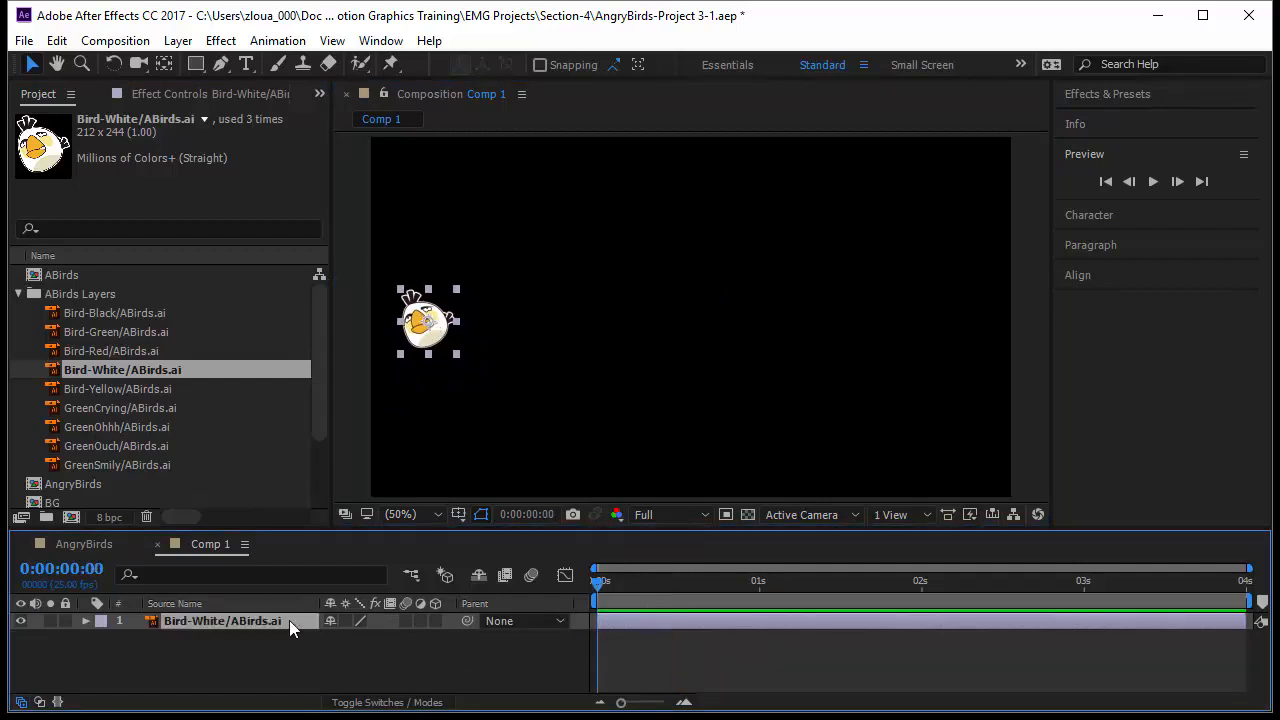
key(p)
click(136, 638)
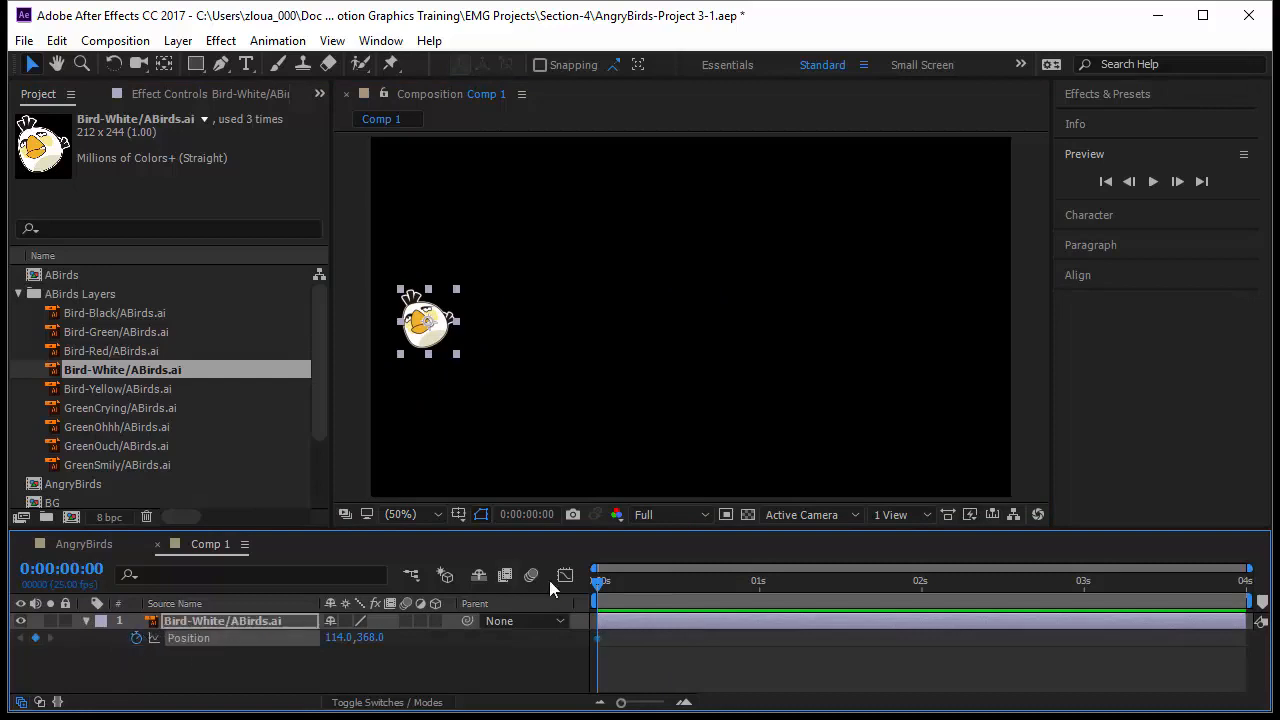
Step: At 0:00:01:00, add a second position keyframe with the bird moved across to about 1160, 368
key(Page_Down)
drag(682, 597, 758, 600)
click(427, 330)
key(Down)
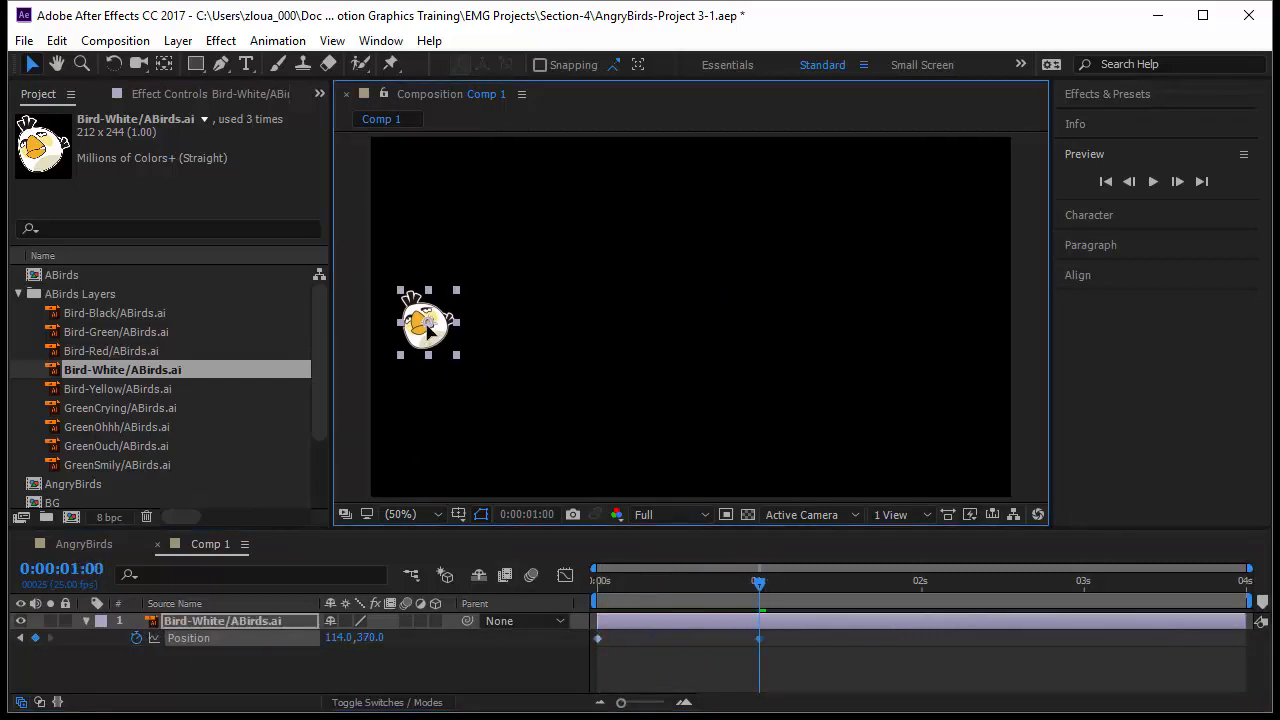
drag(427, 330, 964, 350)
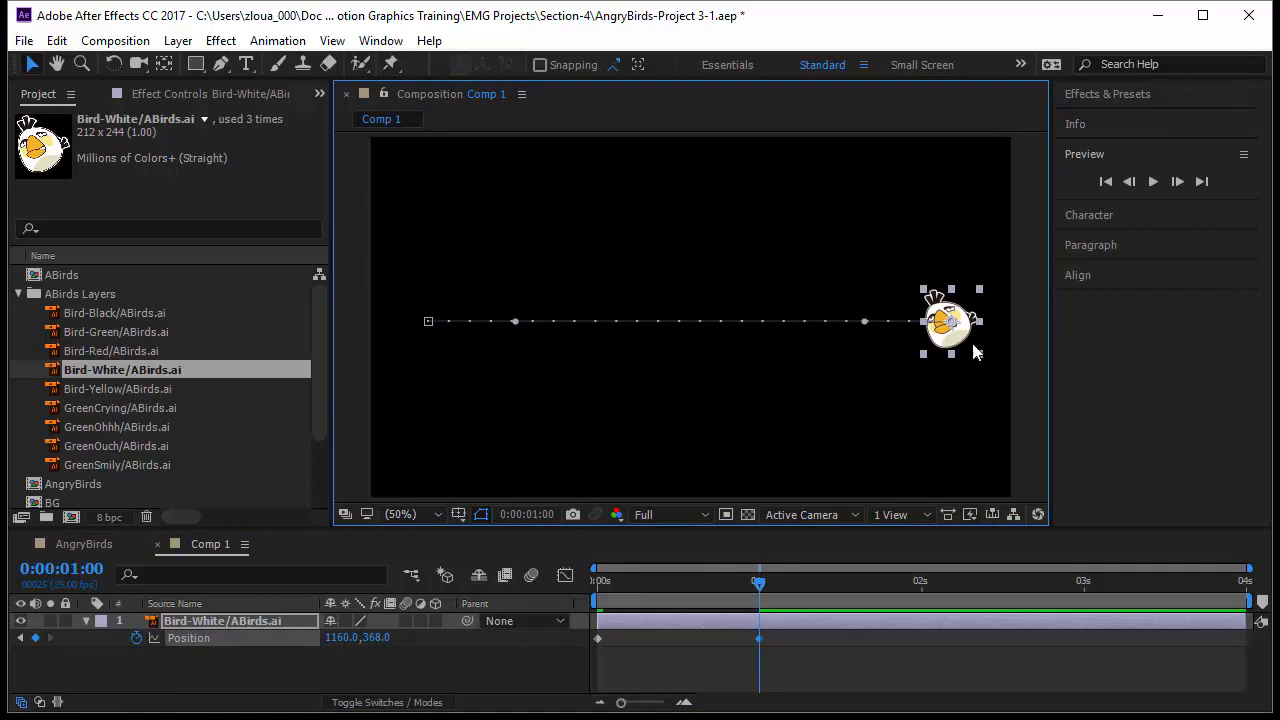
Step: Check the spatial interpolation options of the first position keyframe without changing them
right_click(431, 323)
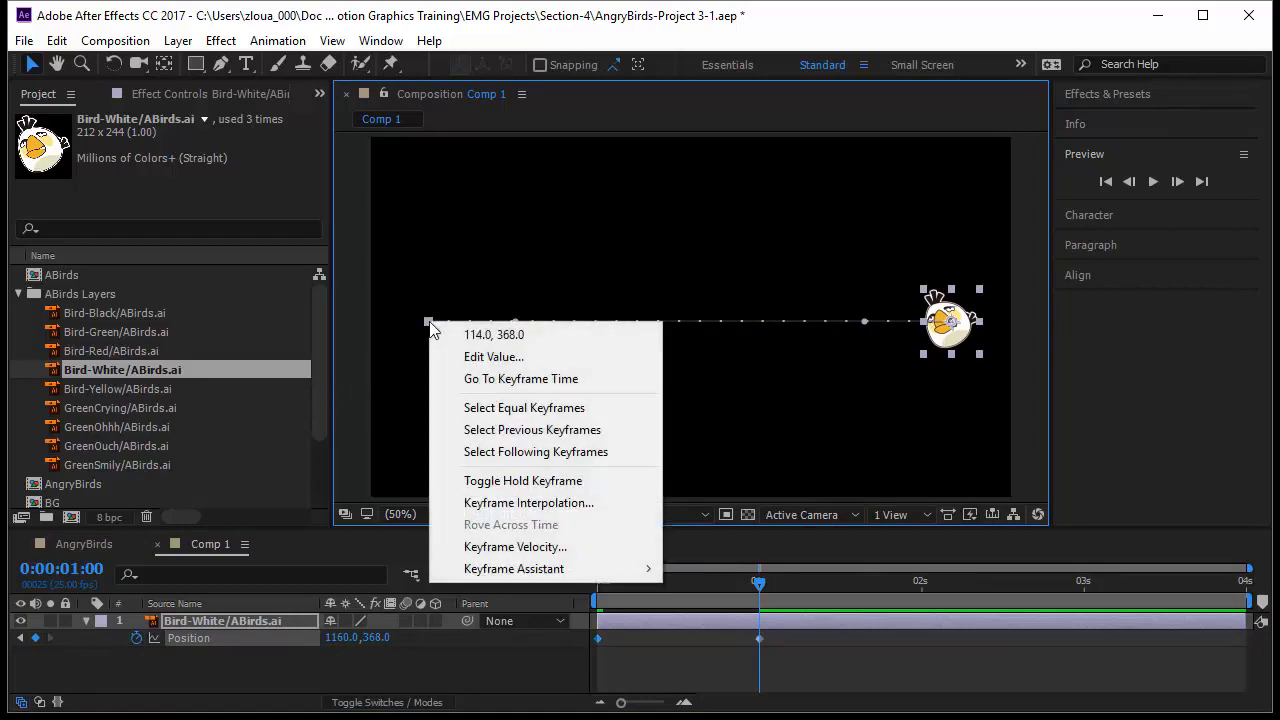
click(534, 502)
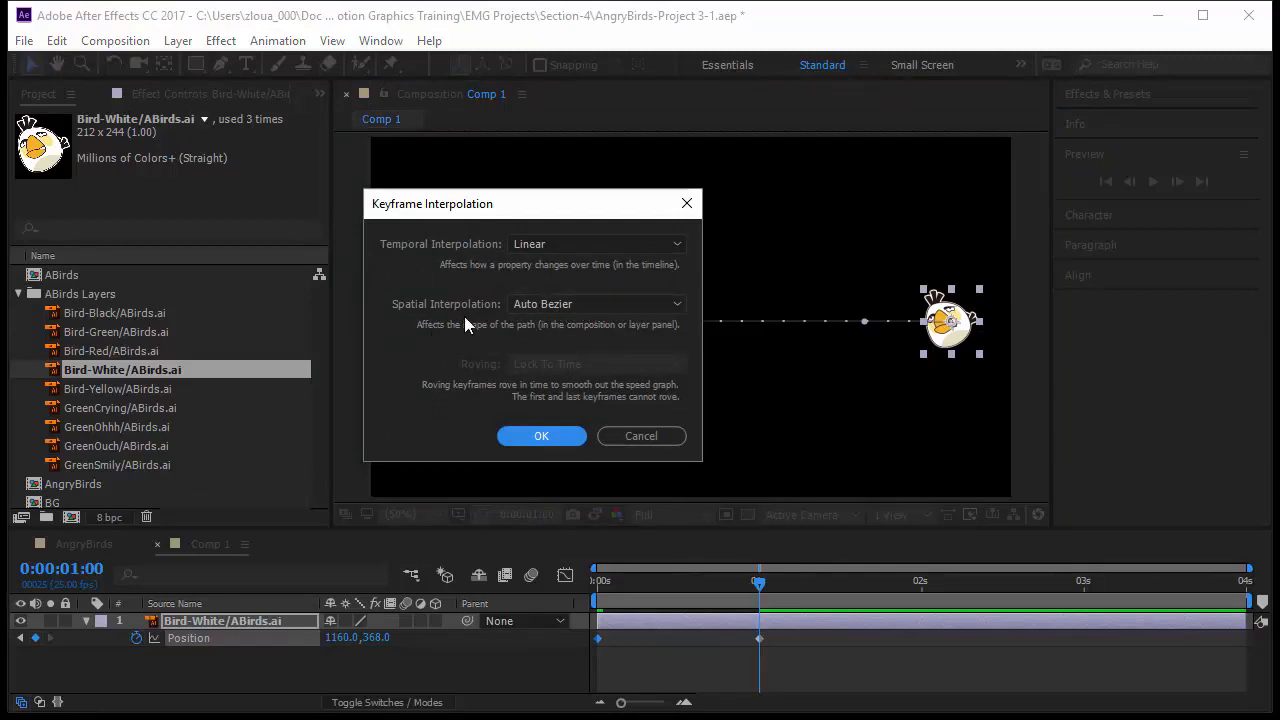
click(552, 304)
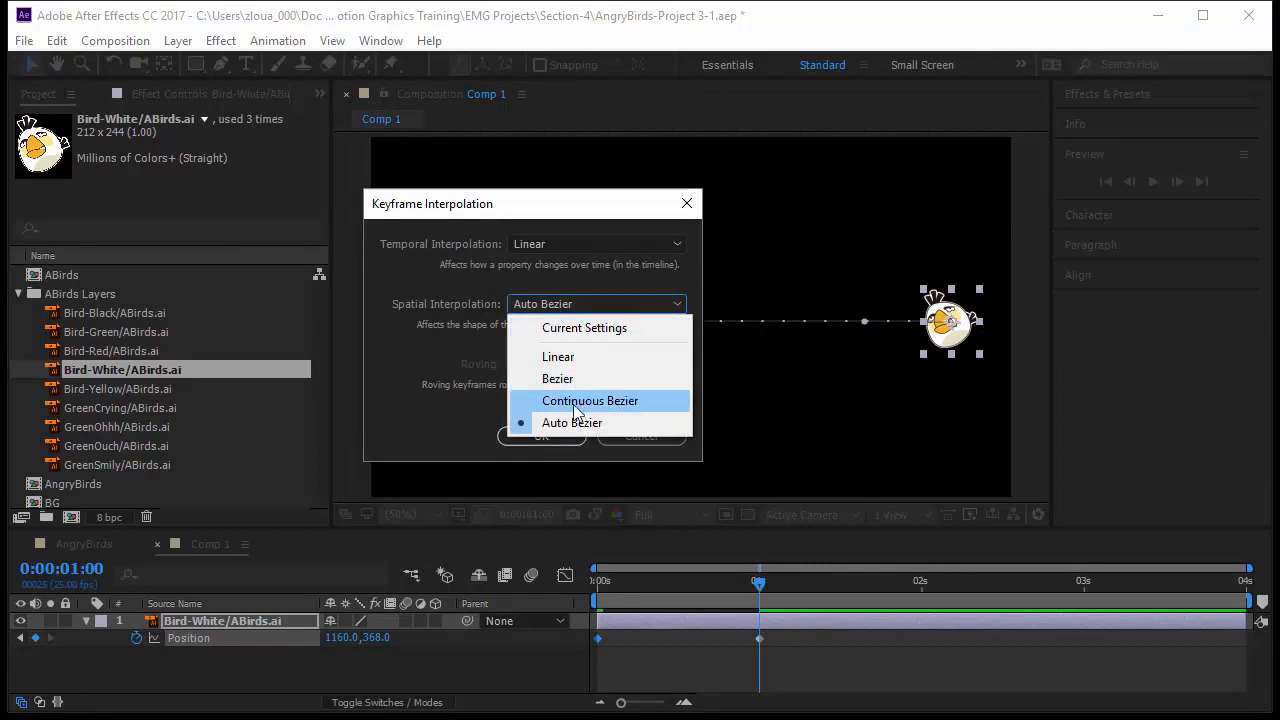
click(498, 305)
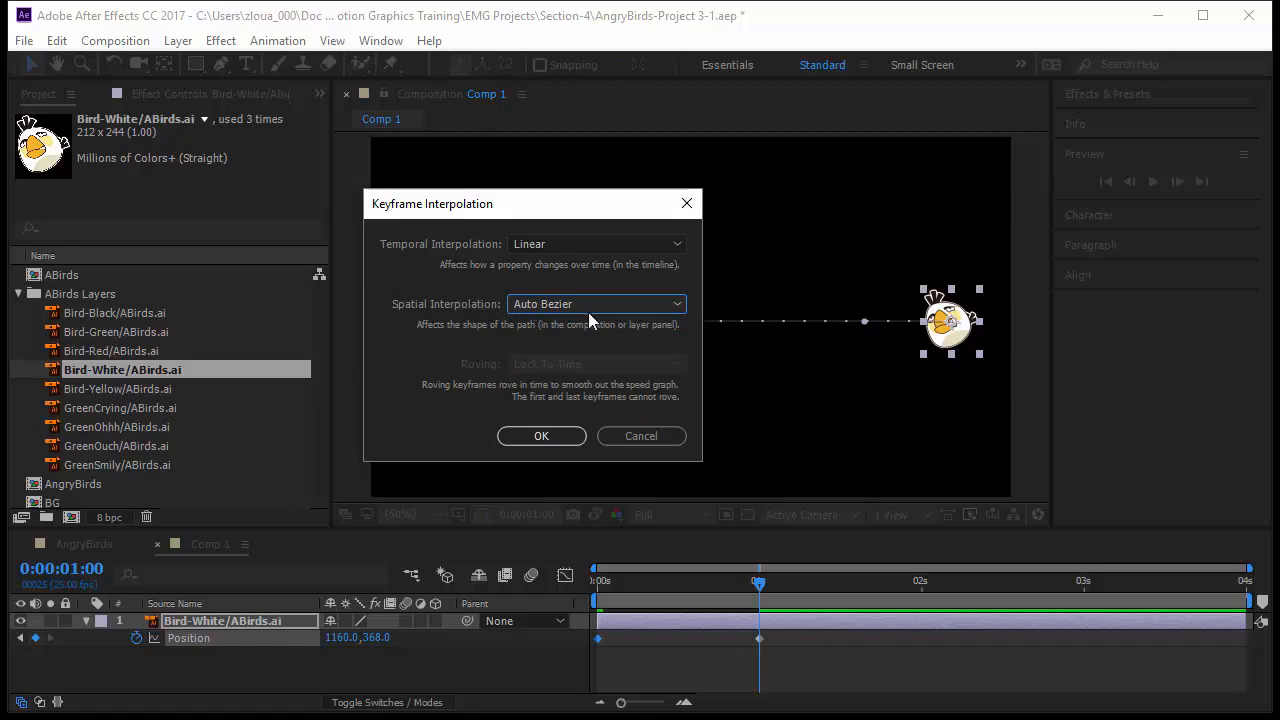
click(660, 435)
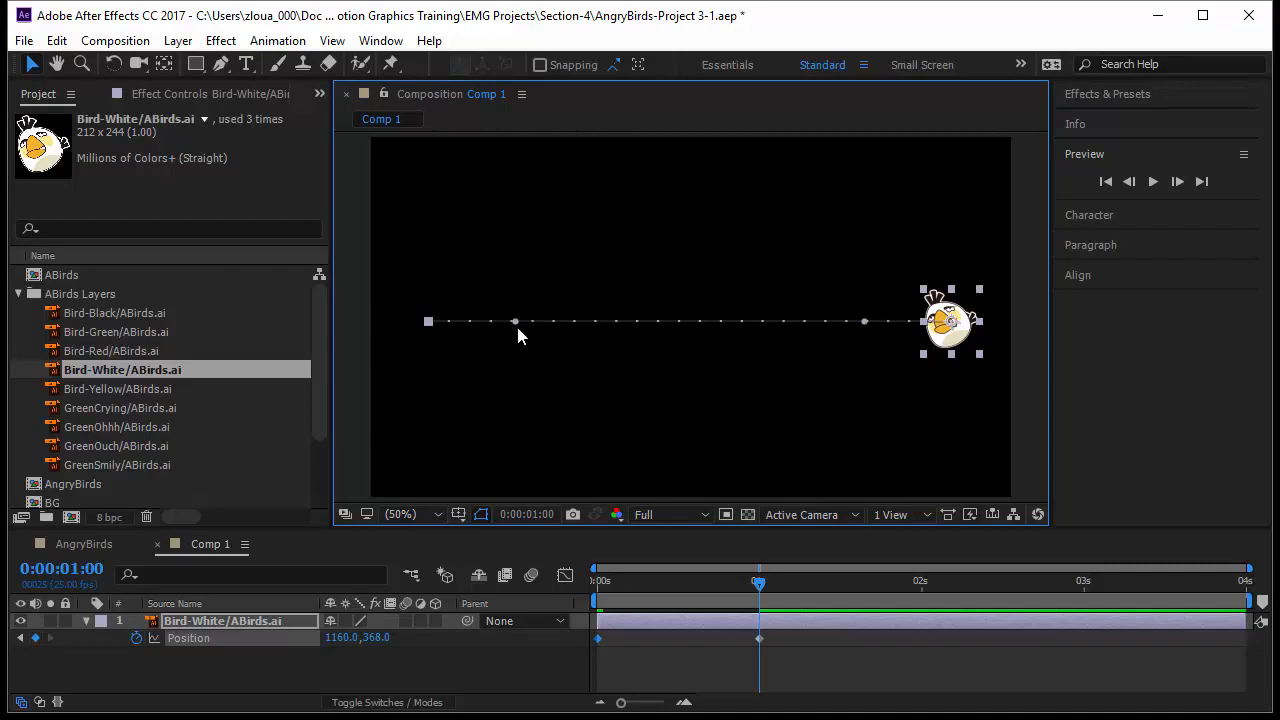
Step: Bend the straight motion path into an S-curve by pulling the first keyframe's handle down and the last keyframe's handle up
drag(516, 328, 427, 463)
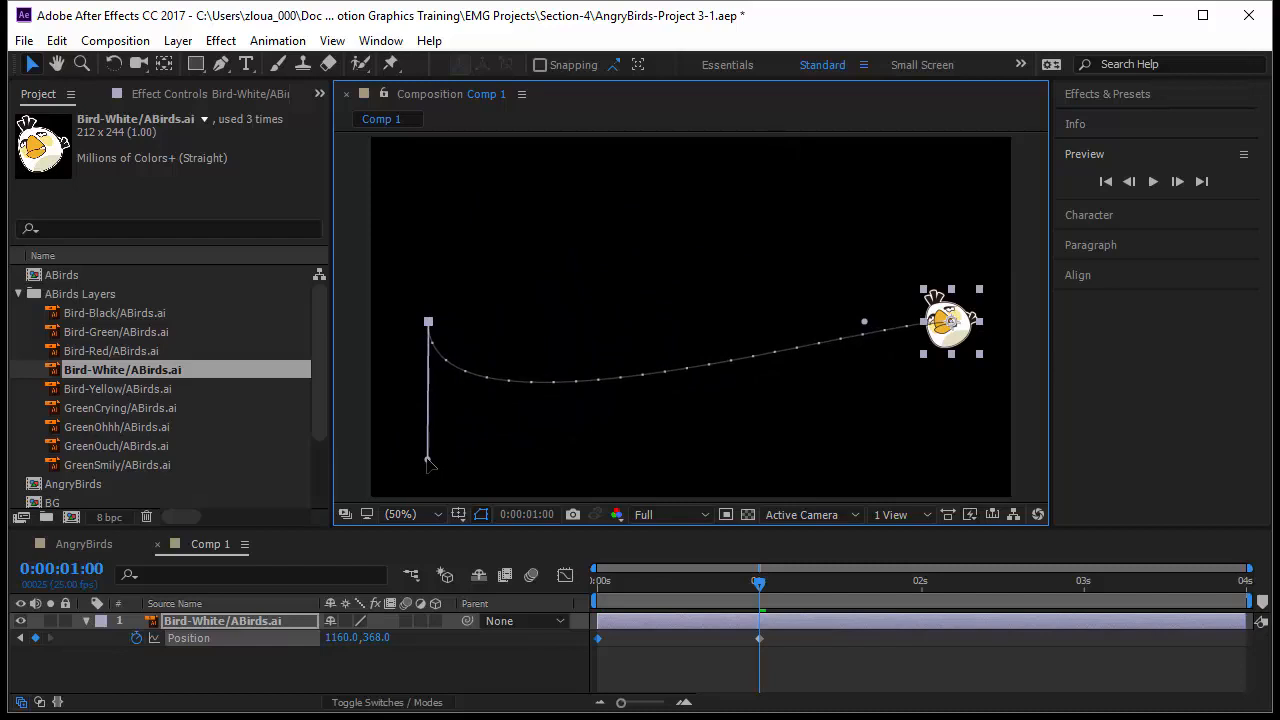
drag(760, 590, 686, 600)
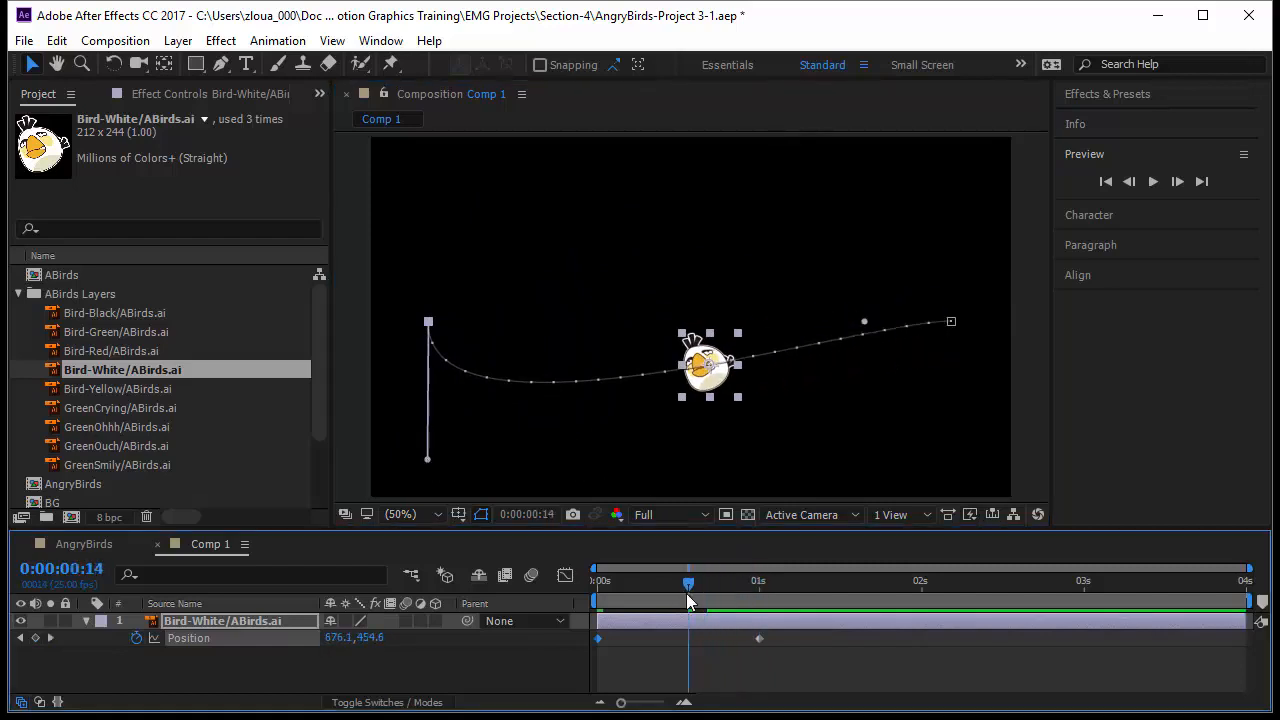
drag(864, 321, 700, 178)
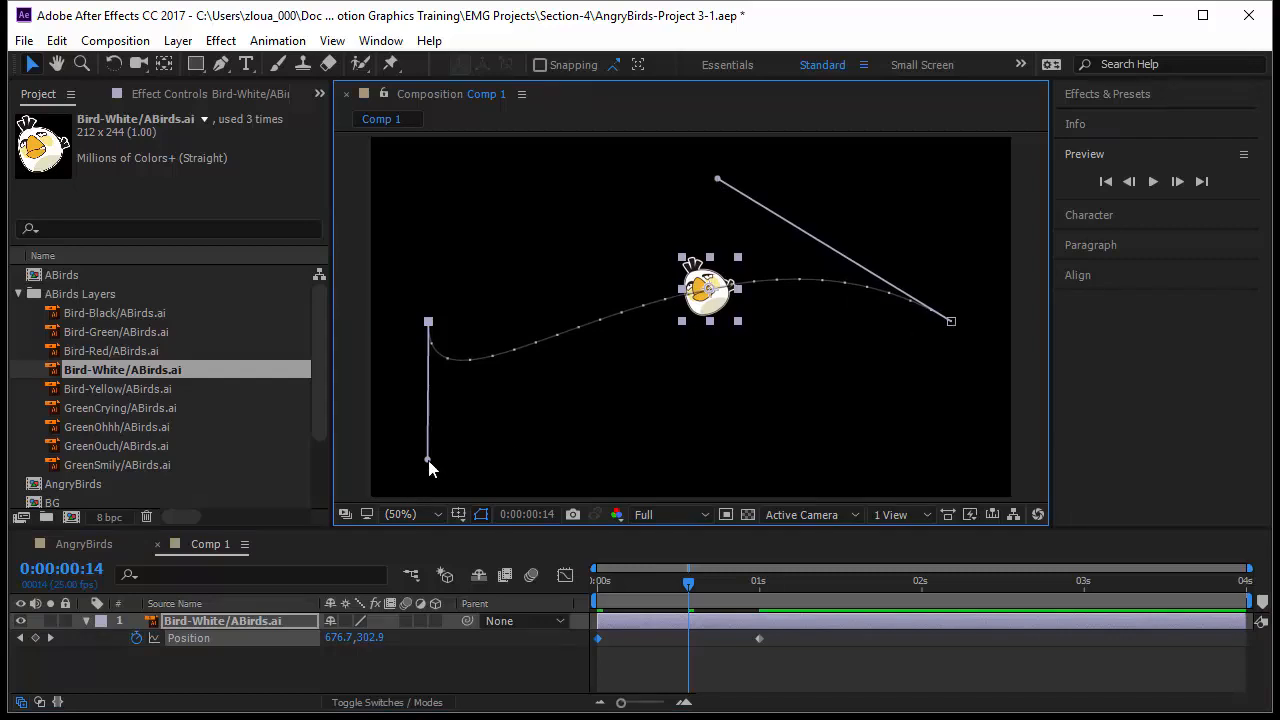
Step: Lower the first and last path keyframes near the frame's bottom edge and extend their handles upward to form one tall arch
mouse_move(428, 467)
mouse_down()
mouse_move(431, 334)
mouse_move(426, 457)
mouse_up()
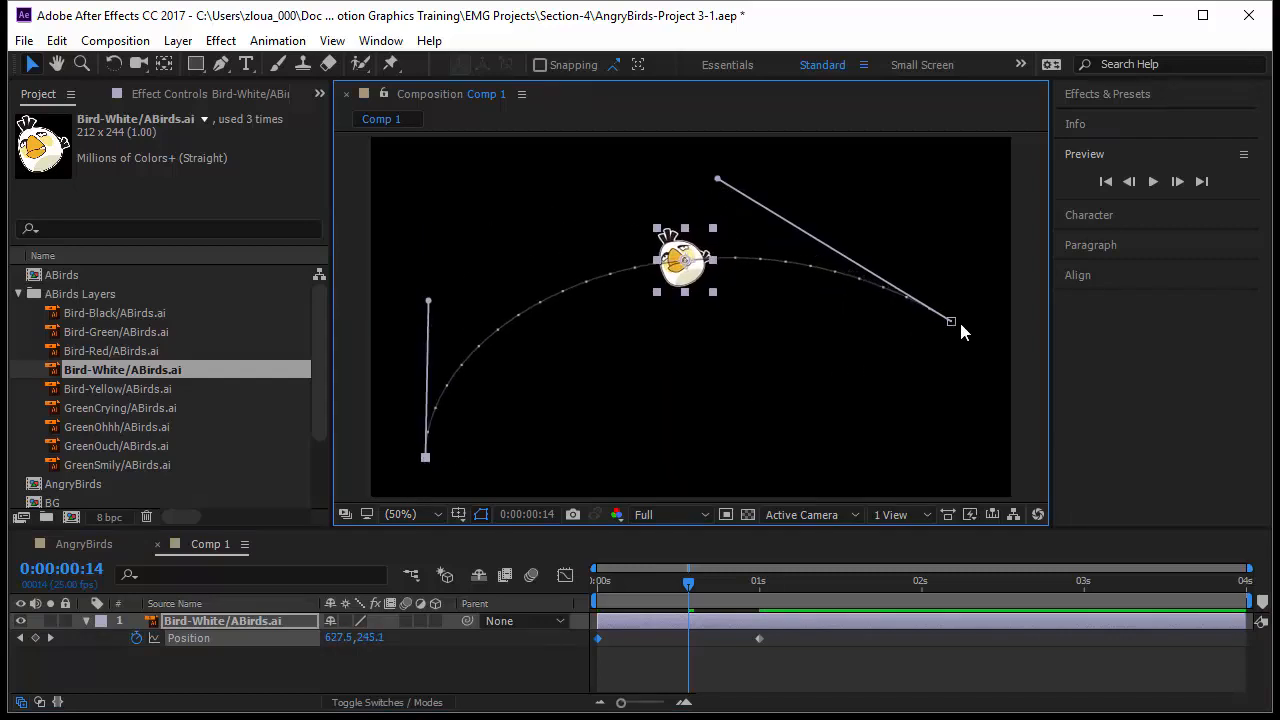
drag(950, 323, 932, 466)
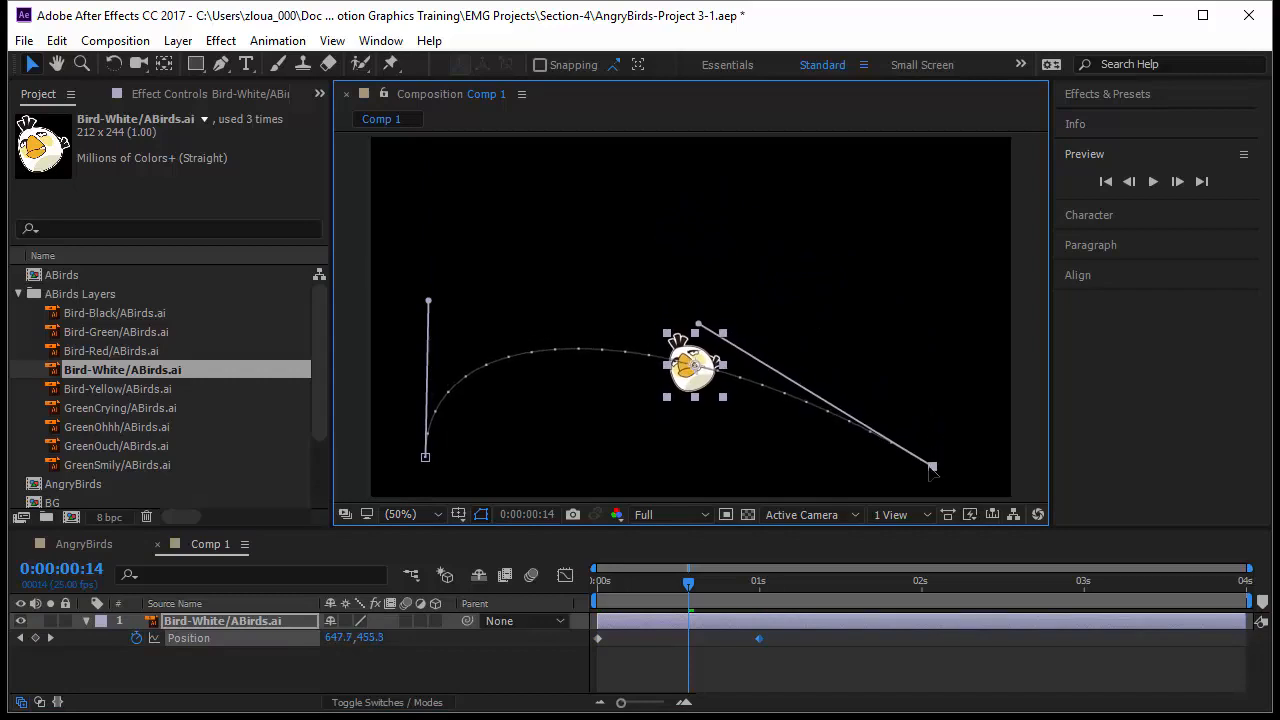
drag(699, 326, 917, 149)
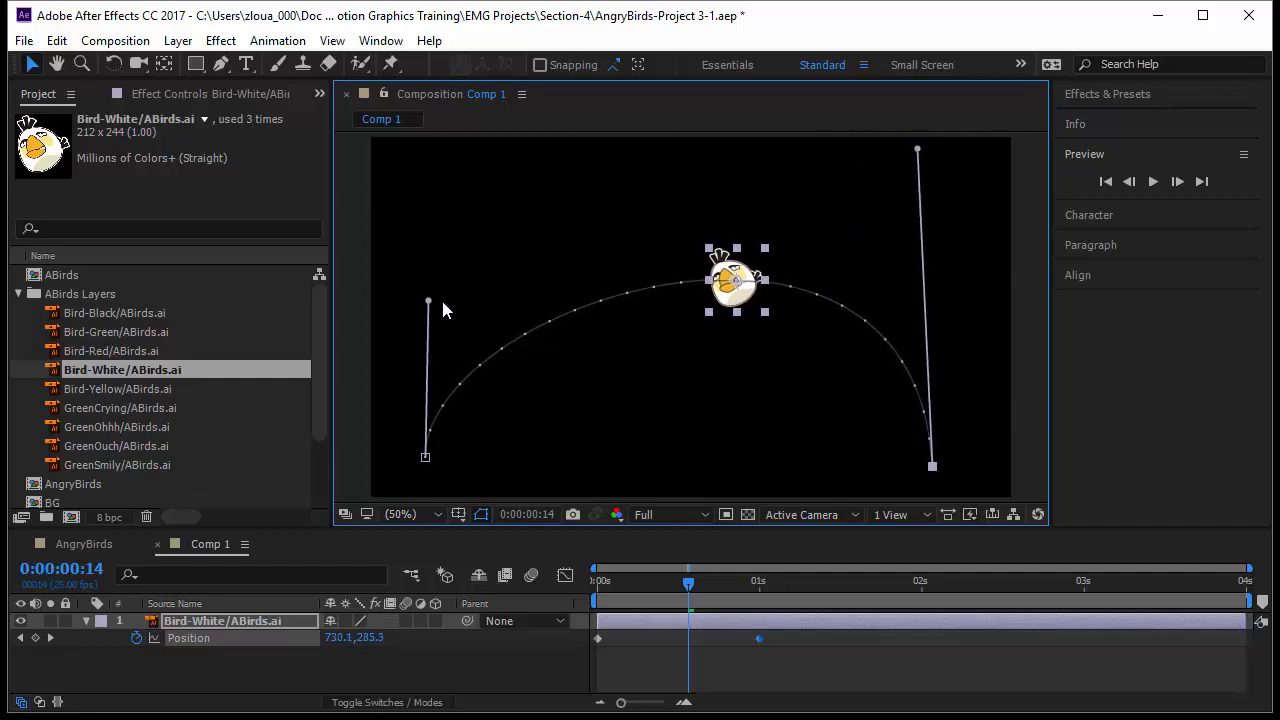
drag(428, 300, 427, 163)
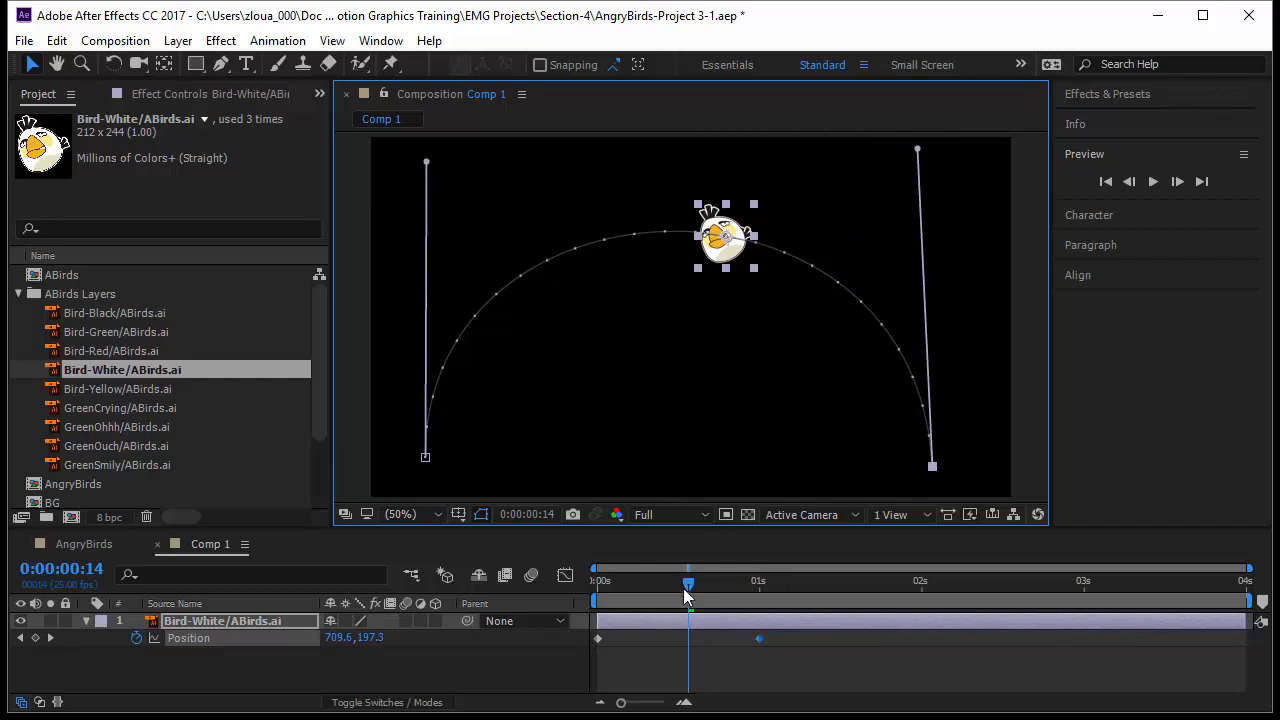
Step: At 0:00:00:13, add a position keyframe with the bird lowered to about 623, 618, and level its direction handles
mouse_move(686, 586)
mouse_down()
mouse_move(667, 598)
mouse_move(680, 595)
mouse_up()
drag(696, 236, 694, 455)
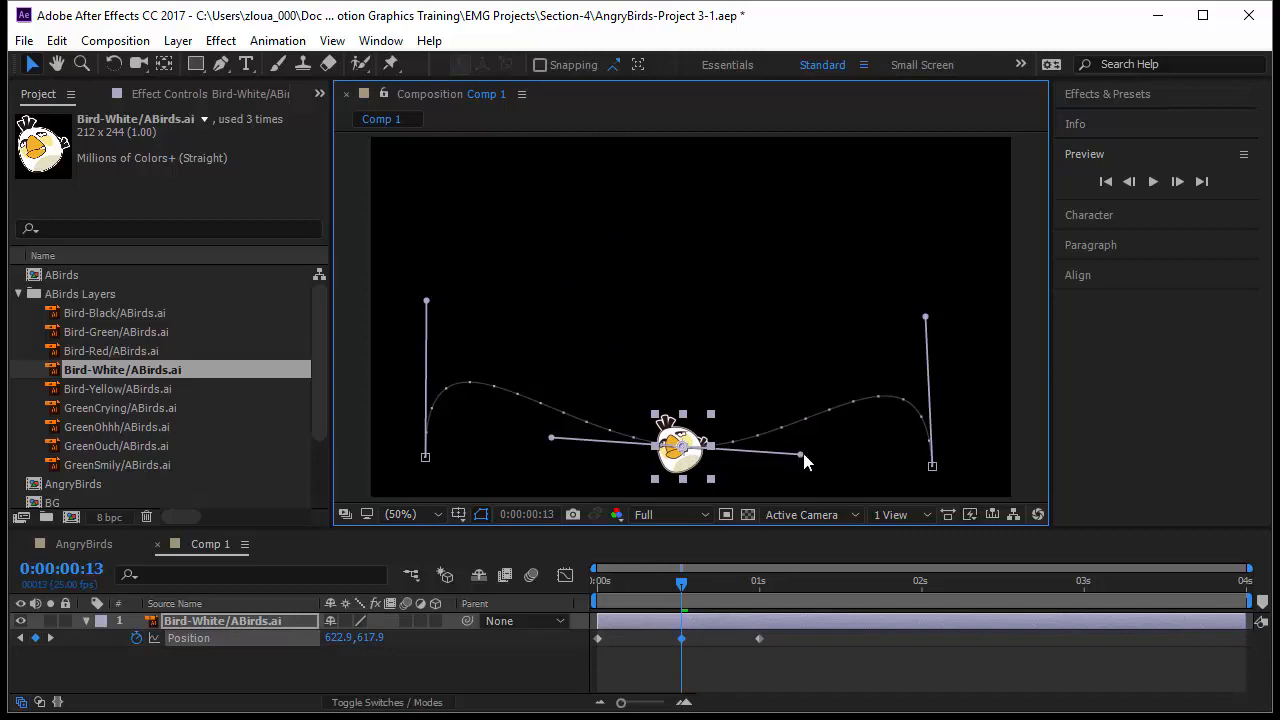
mouse_move(801, 456)
mouse_down()
mouse_move(757, 294)
mouse_move(571, 515)
mouse_move(620, 440)
mouse_move(745, 420)
mouse_move(757, 490)
mouse_move(750, 478)
mouse_move(790, 457)
mouse_move(771, 400)
mouse_move(745, 425)
mouse_move(773, 406)
mouse_move(729, 329)
mouse_move(600, 271)
mouse_move(742, 387)
mouse_move(765, 450)
mouse_move(781, 448)
mouse_up()
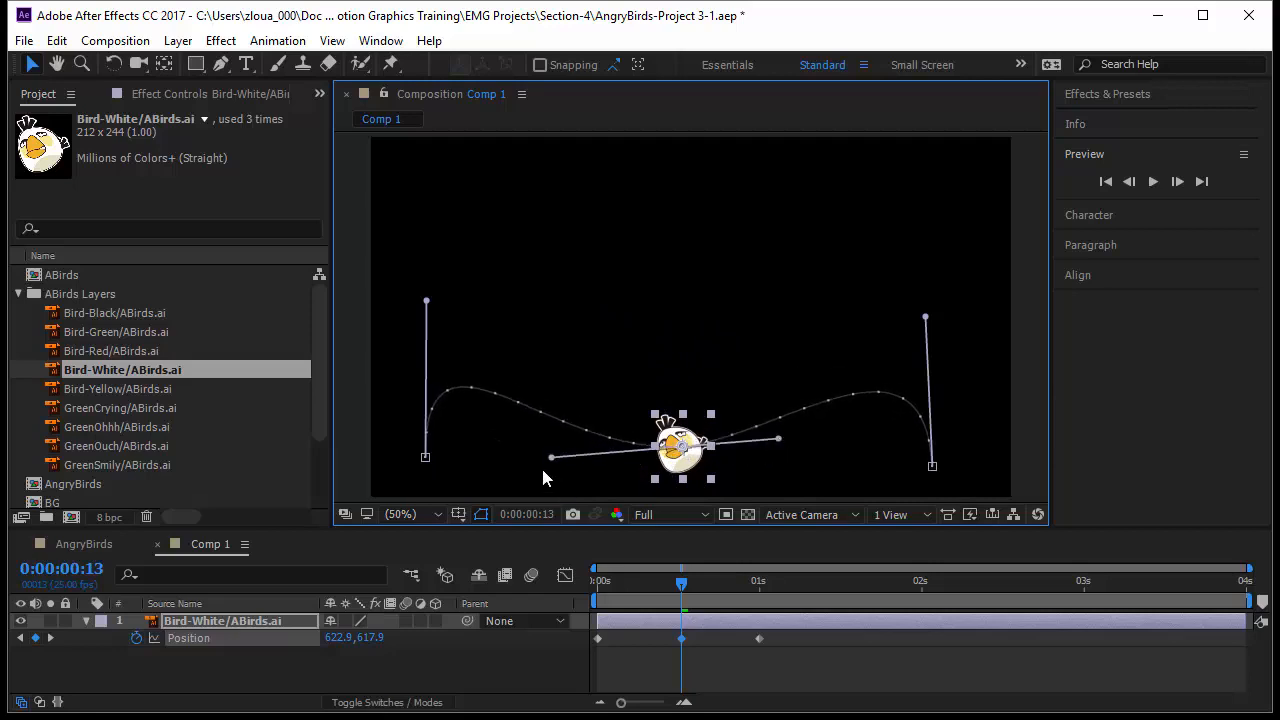
drag(554, 460, 585, 451)
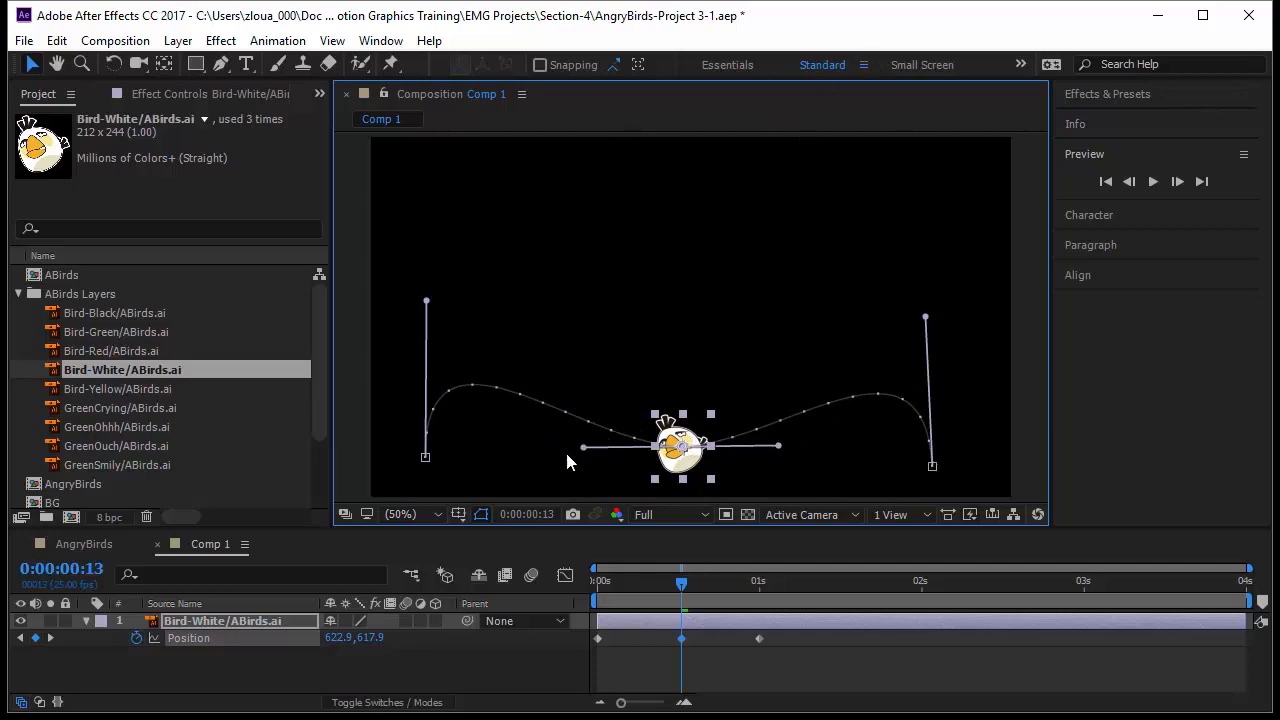
Step: Change the spatial interpolation of the 0:00:00:13 keyframe to Bezier
right_click(681, 448)
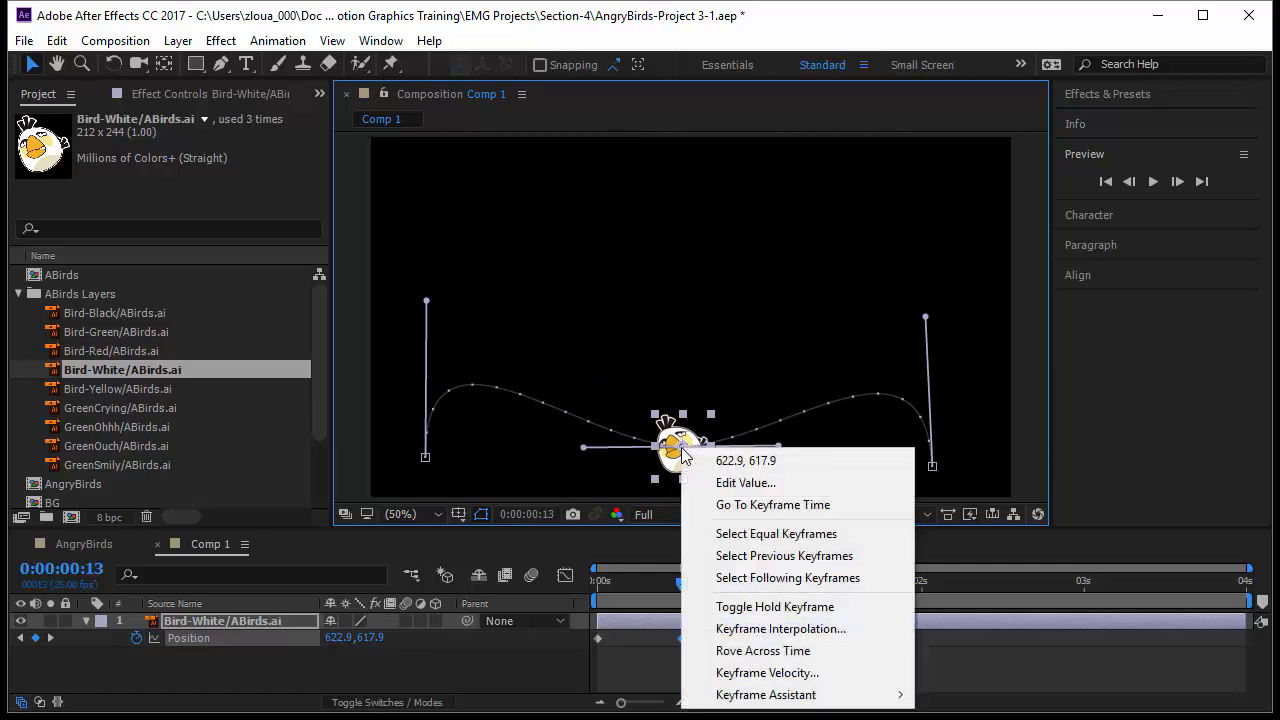
click(754, 628)
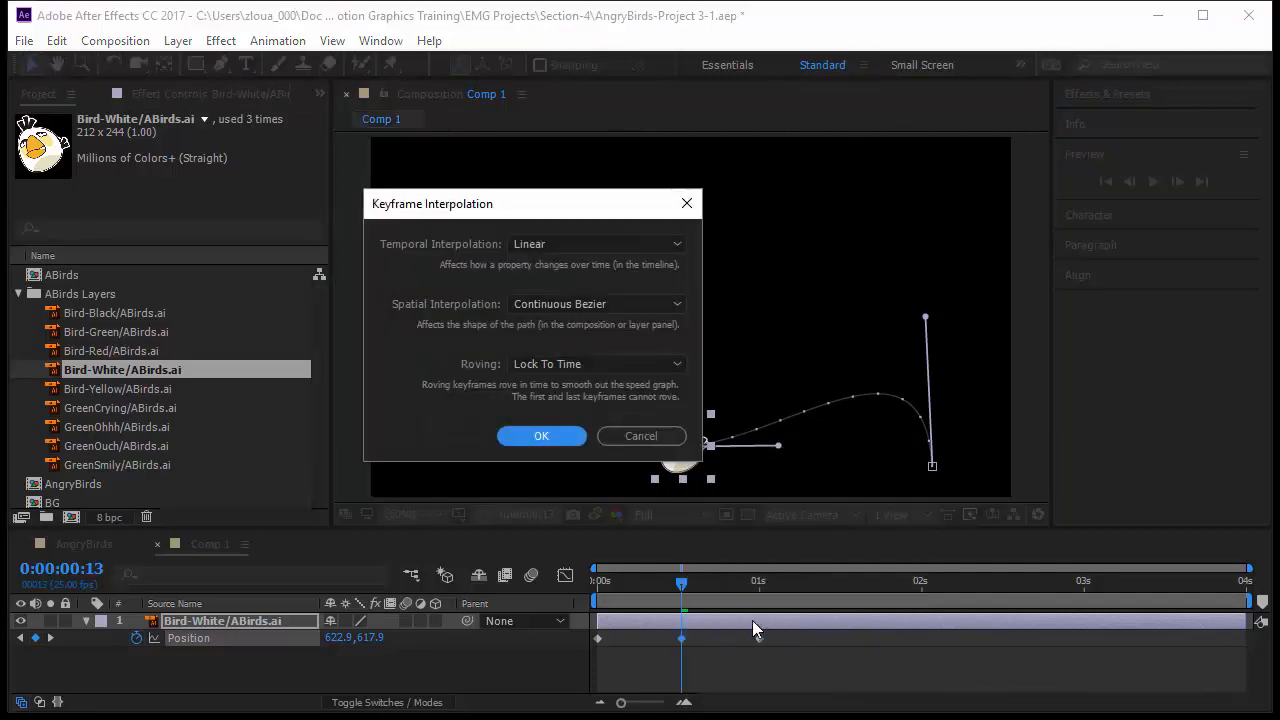
click(594, 304)
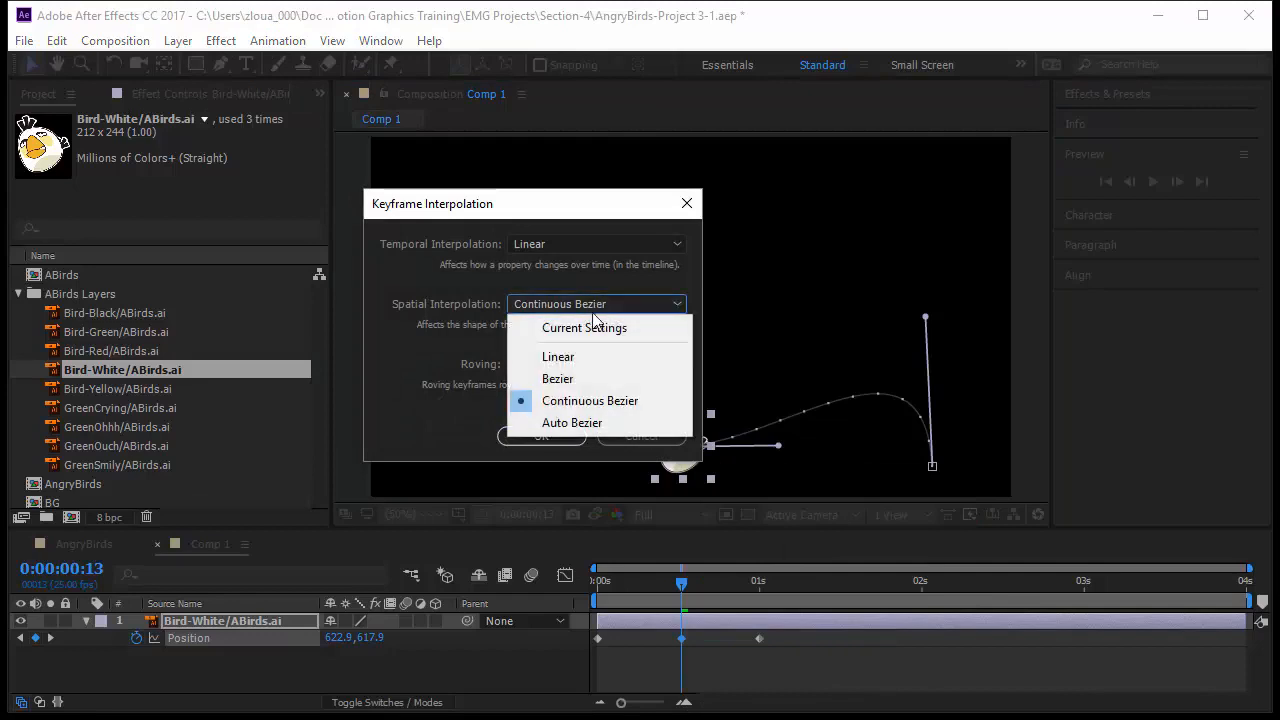
click(594, 378)
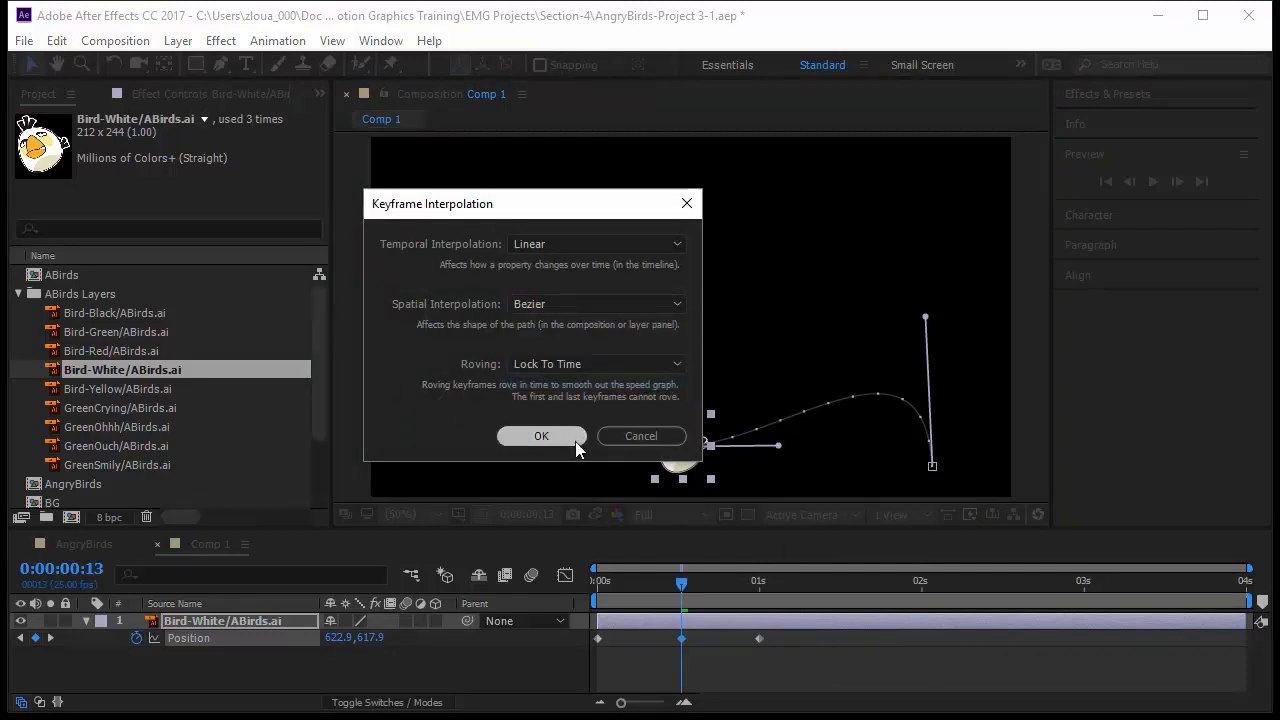
click(541, 437)
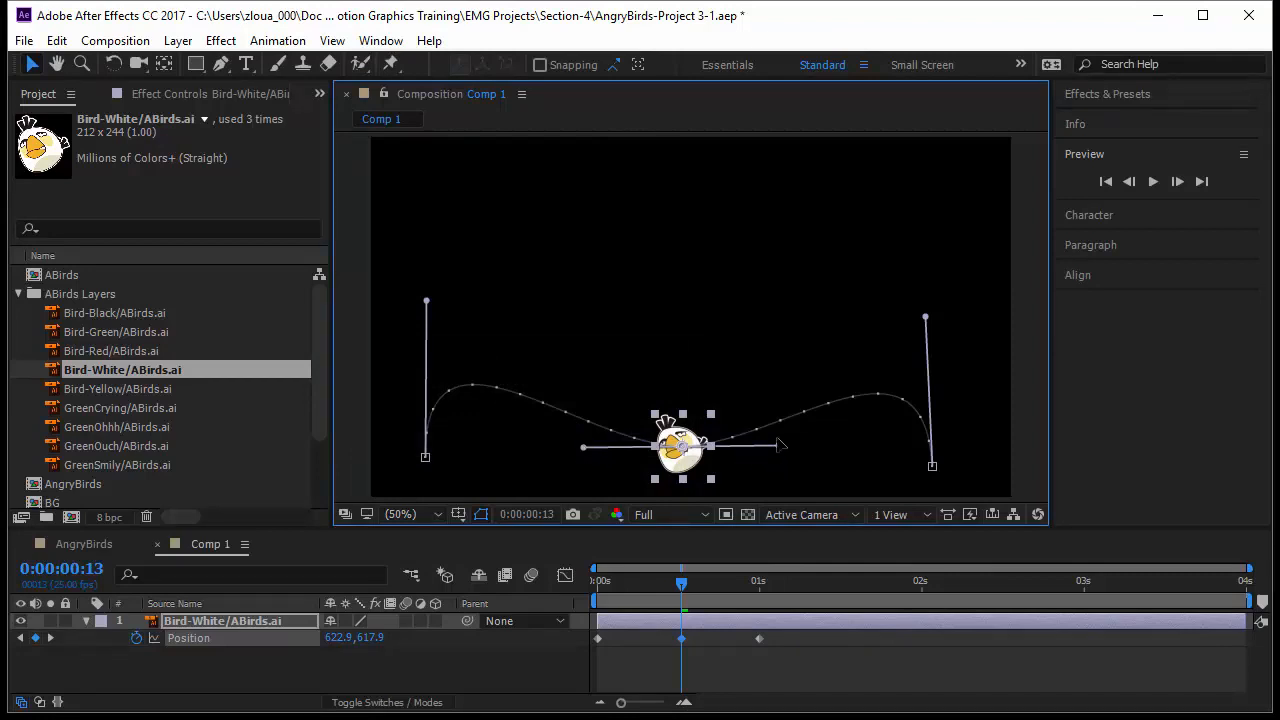
Step: Point both handles of the middle keyframe upward and lengthen the outer keyframes' handles to shape two rounded bounce arcs
drag(778, 447, 679, 149)
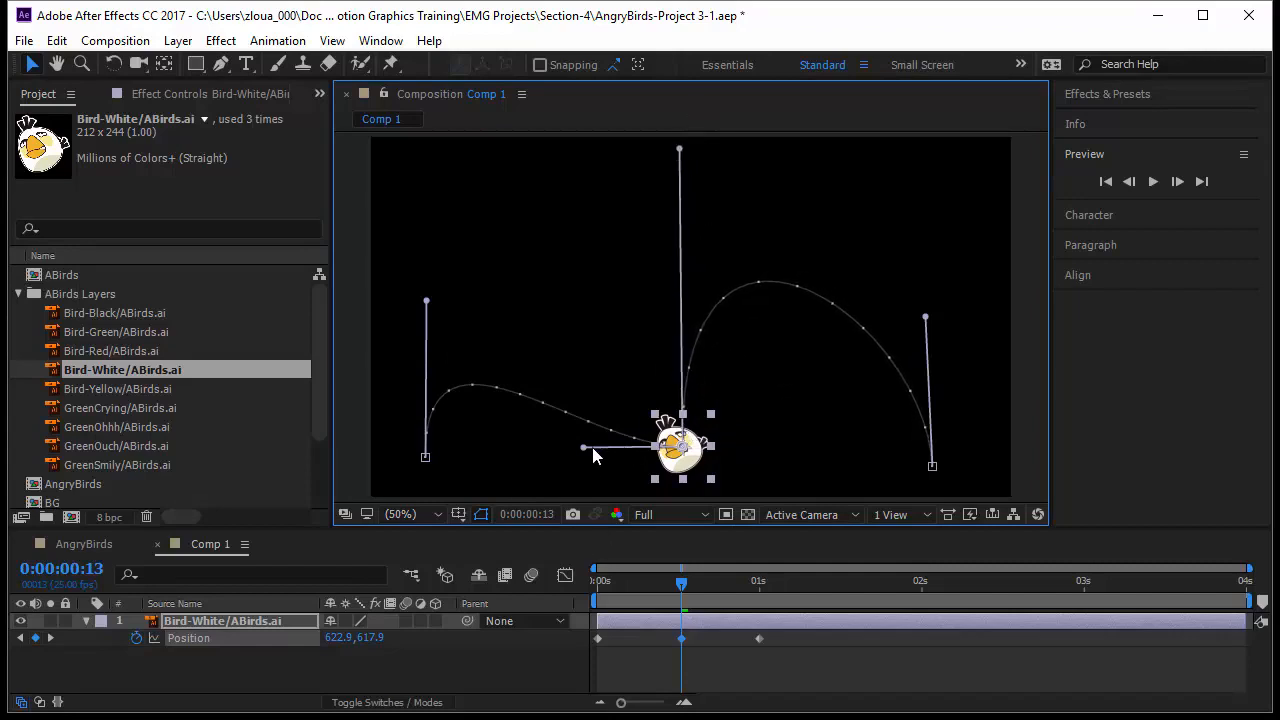
drag(584, 455, 675, 148)
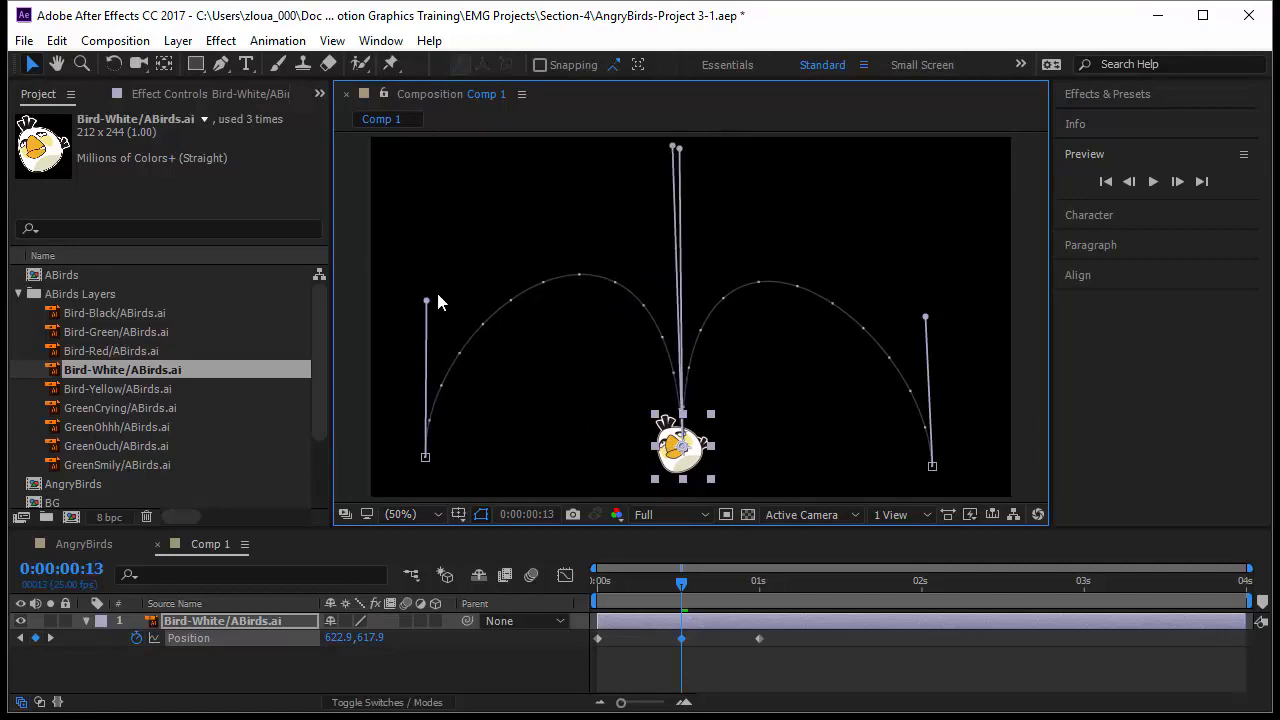
drag(426, 303, 413, 256)
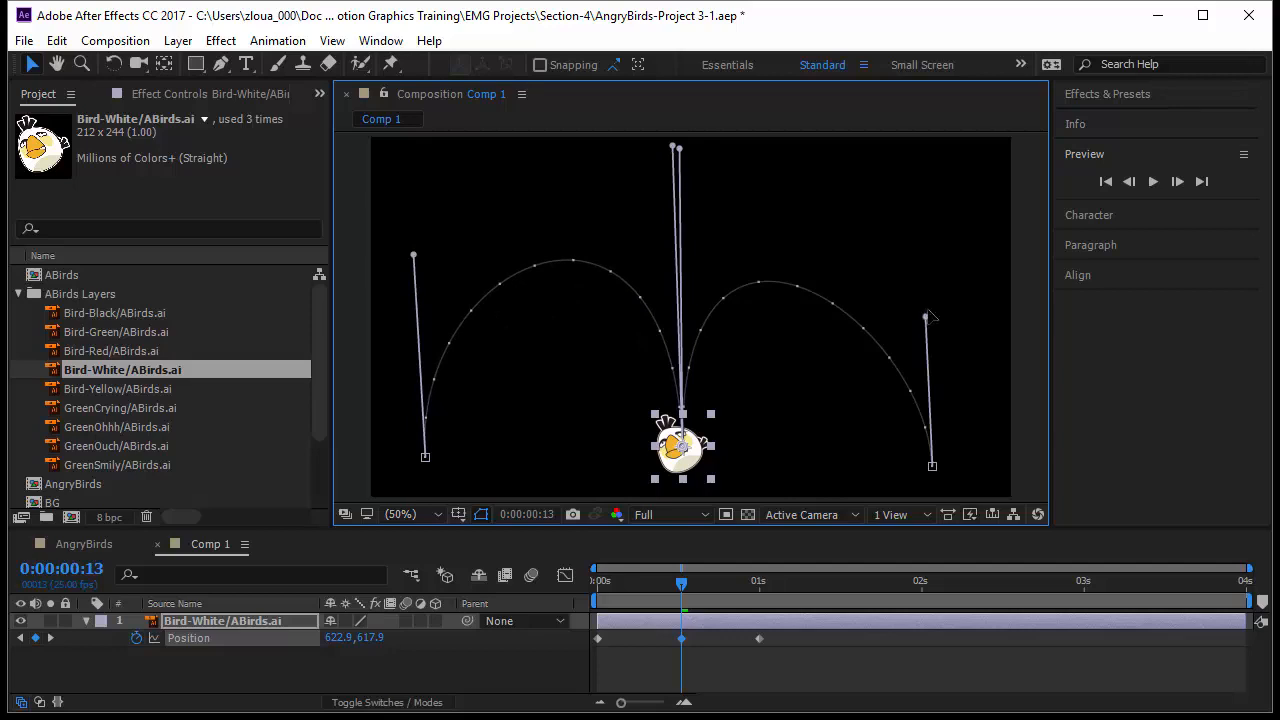
drag(928, 320, 965, 224)
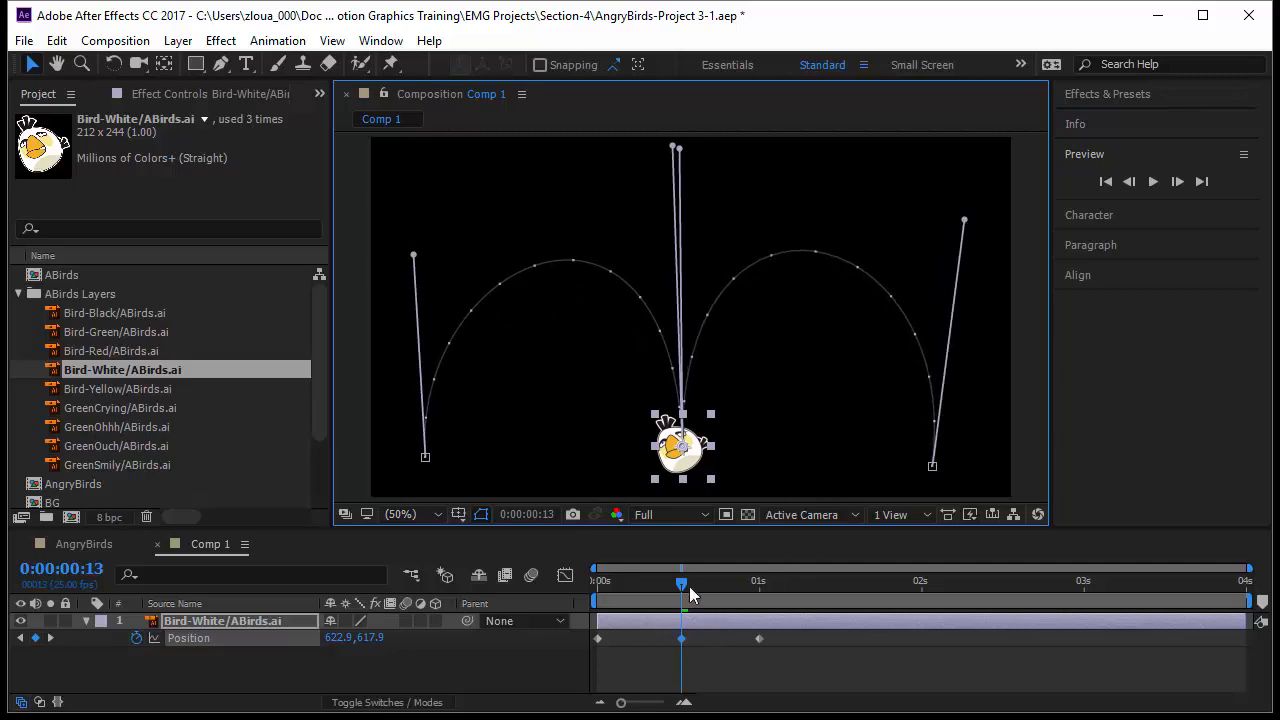
Step: At 0:00:00:19, add a position keyframe with the bird at about 873, 463 and pull its outgoing handle straight up
drag(685, 583, 726, 584)
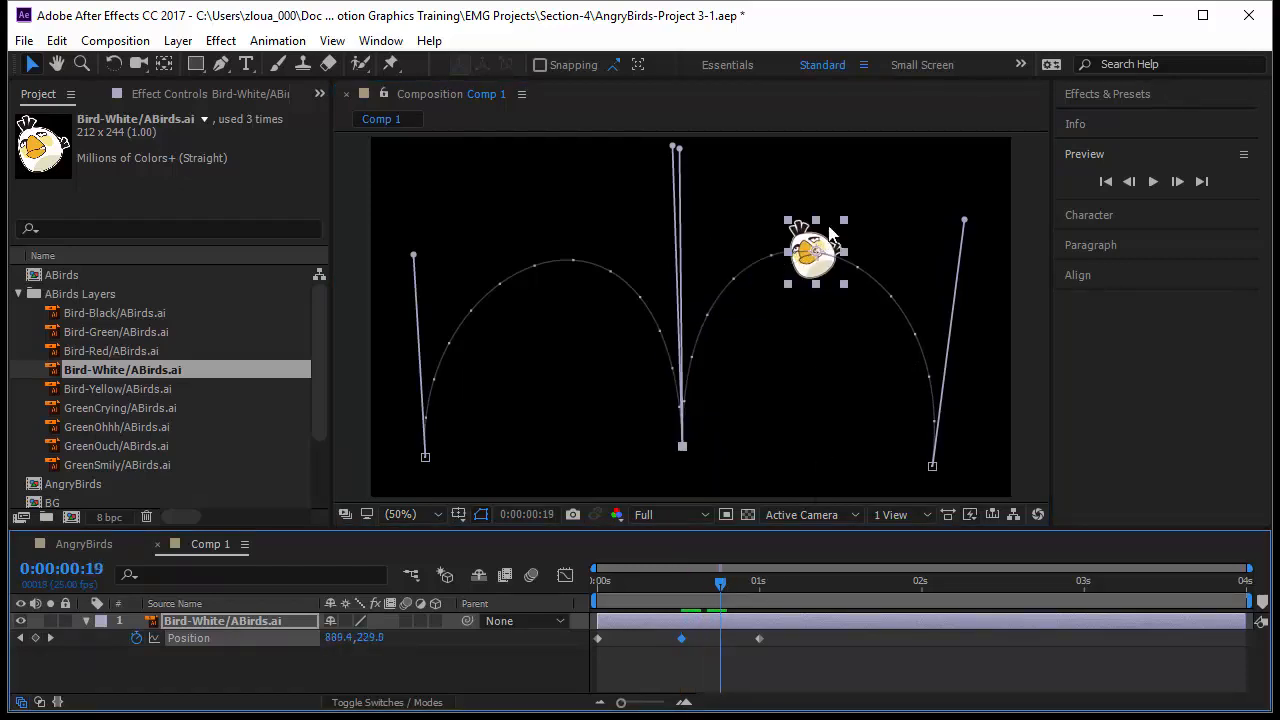
drag(813, 262, 806, 375)
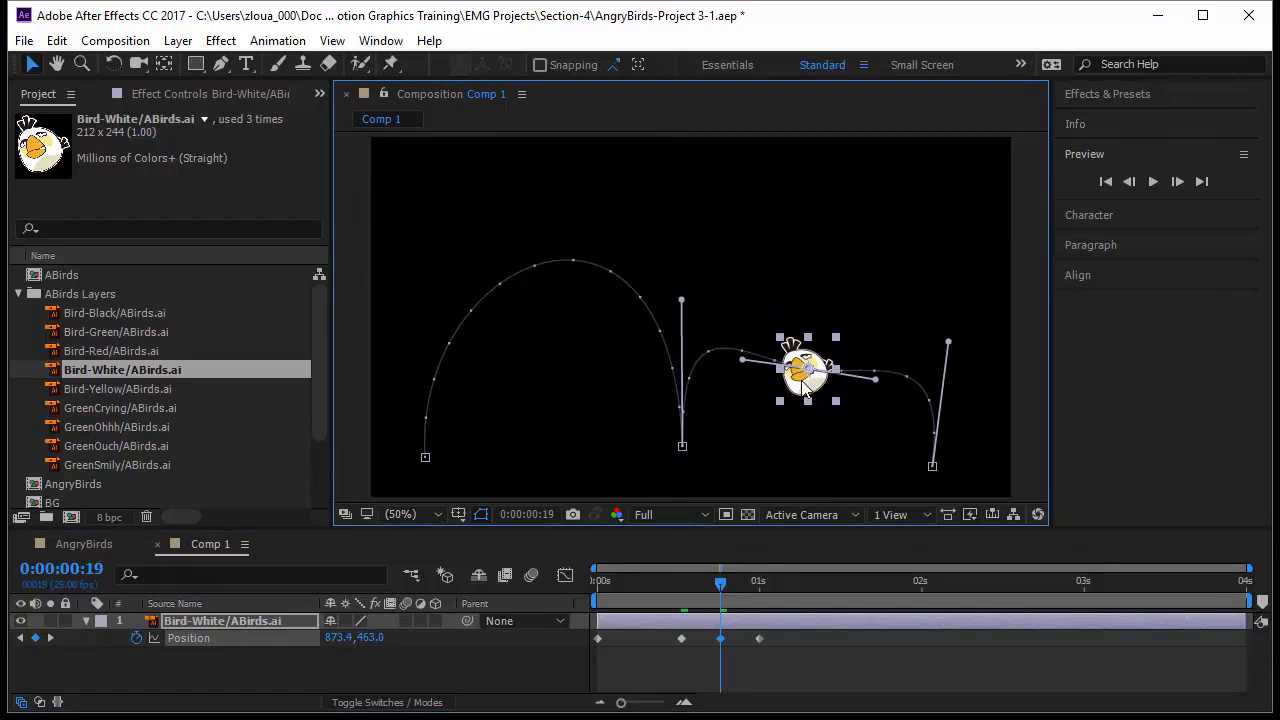
drag(878, 388, 808, 174)
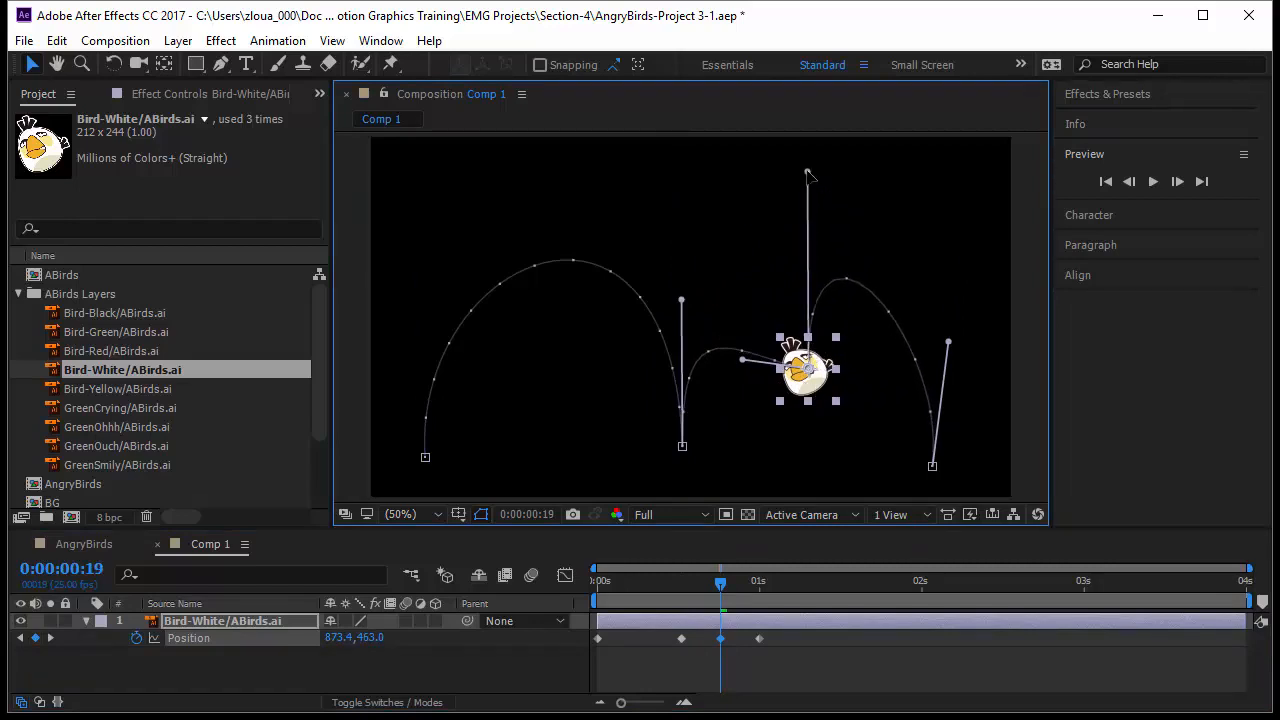
Step: Change the spatial interpolation of the 0:00:00:19 keyframe to Continuous Bezier
right_click(812, 374)
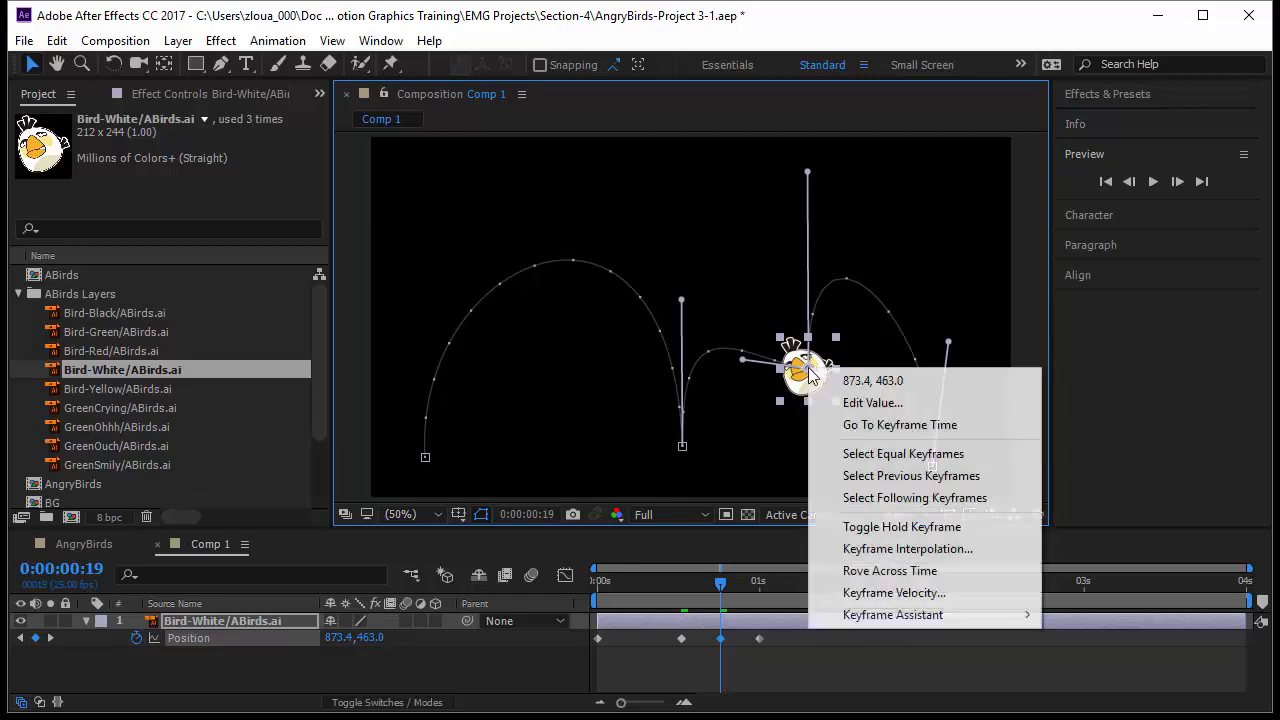
click(900, 549)
click(532, 302)
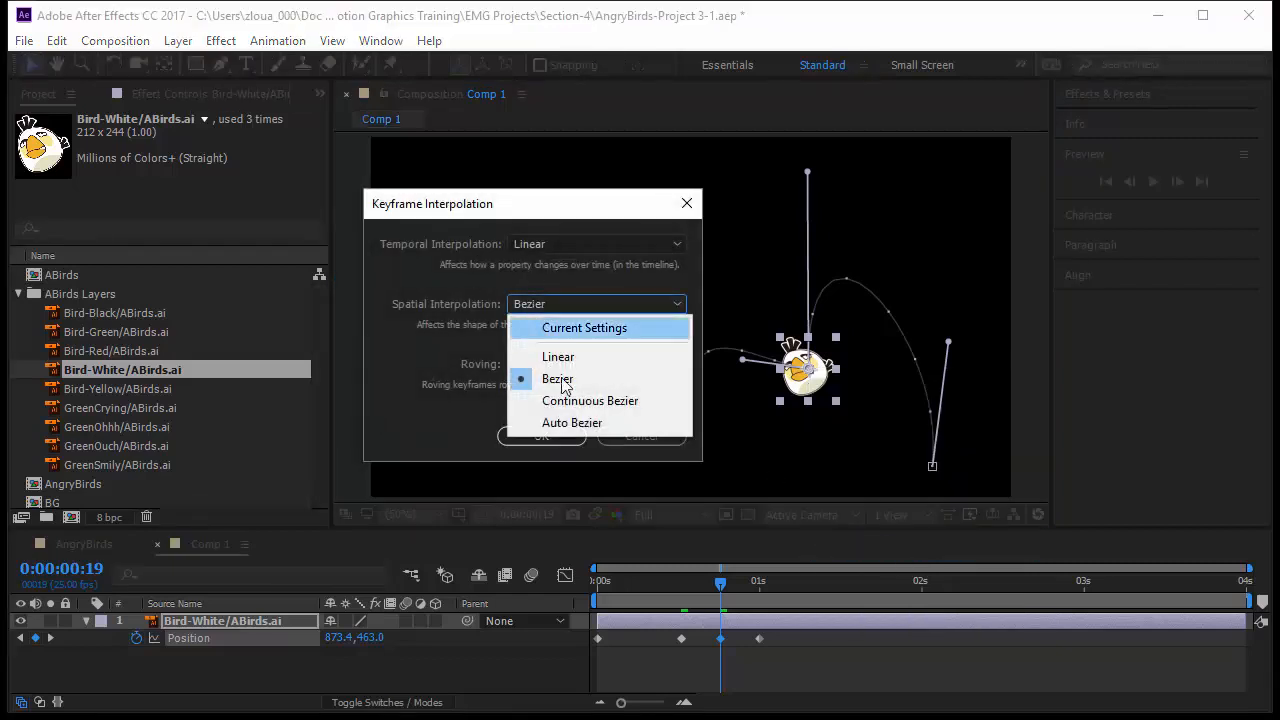
click(609, 404)
click(577, 434)
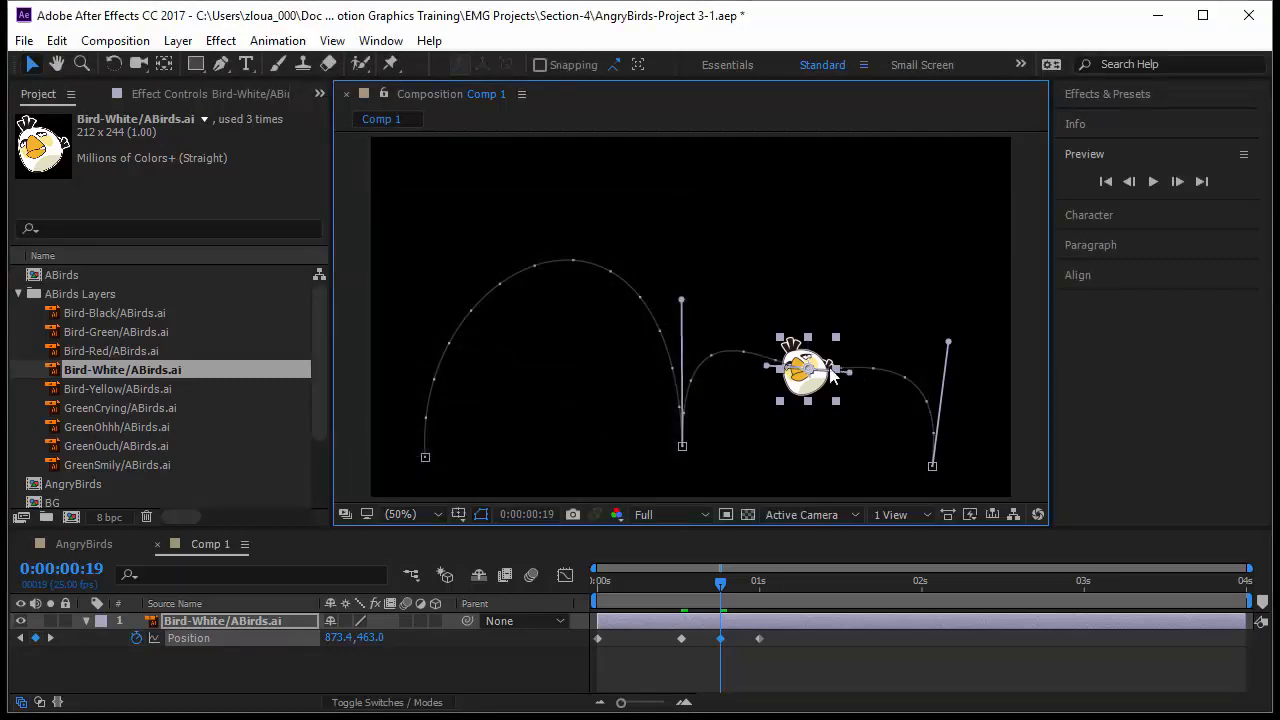
Step: Raise the 0:00:00:19 keyframe to about 863, 187 and lengthen its handles nearly horizontally to widen the second arc
drag(808, 372, 963, 229)
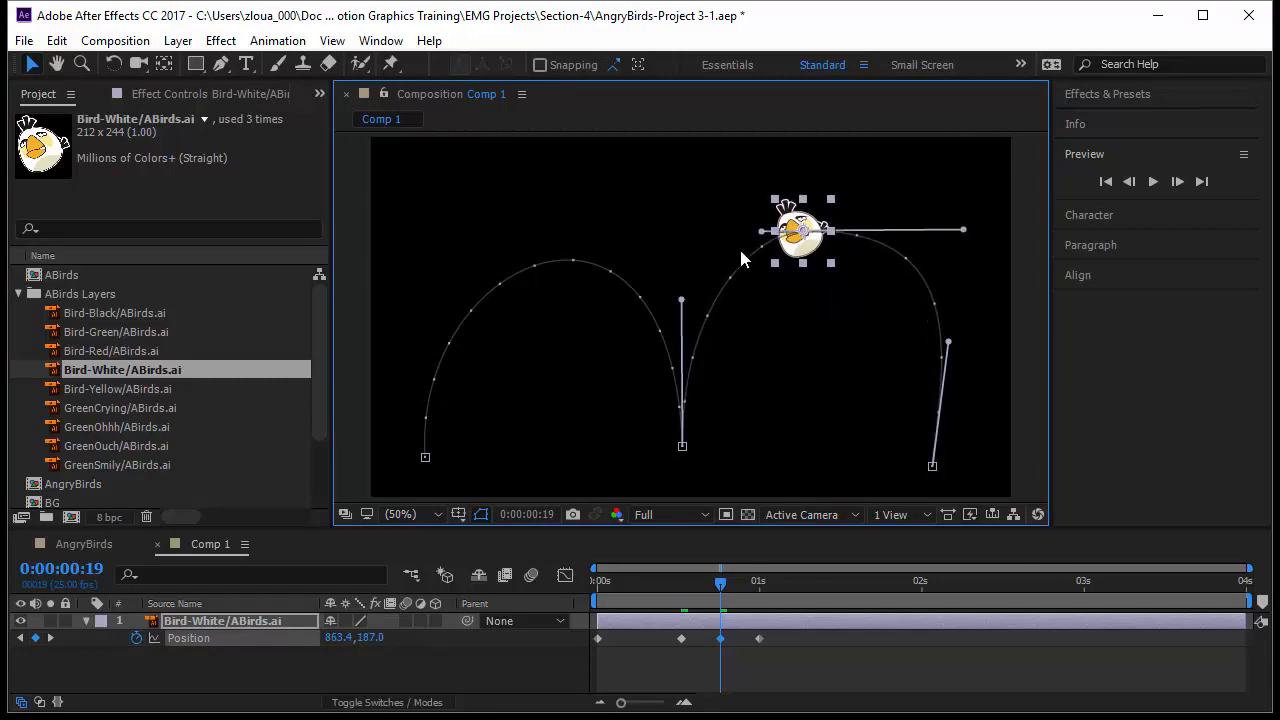
drag(763, 232, 691, 236)
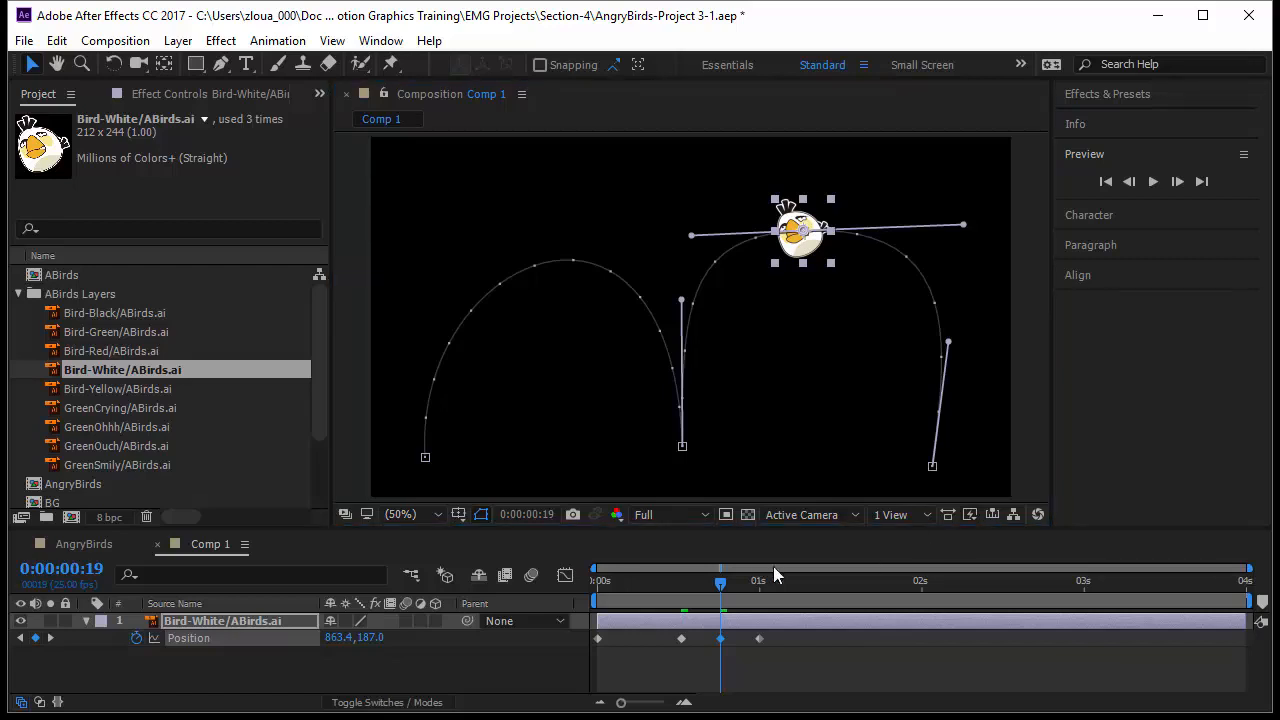
Step: End the work area at 0:00:02:00
click(1106, 182)
click(922, 585)
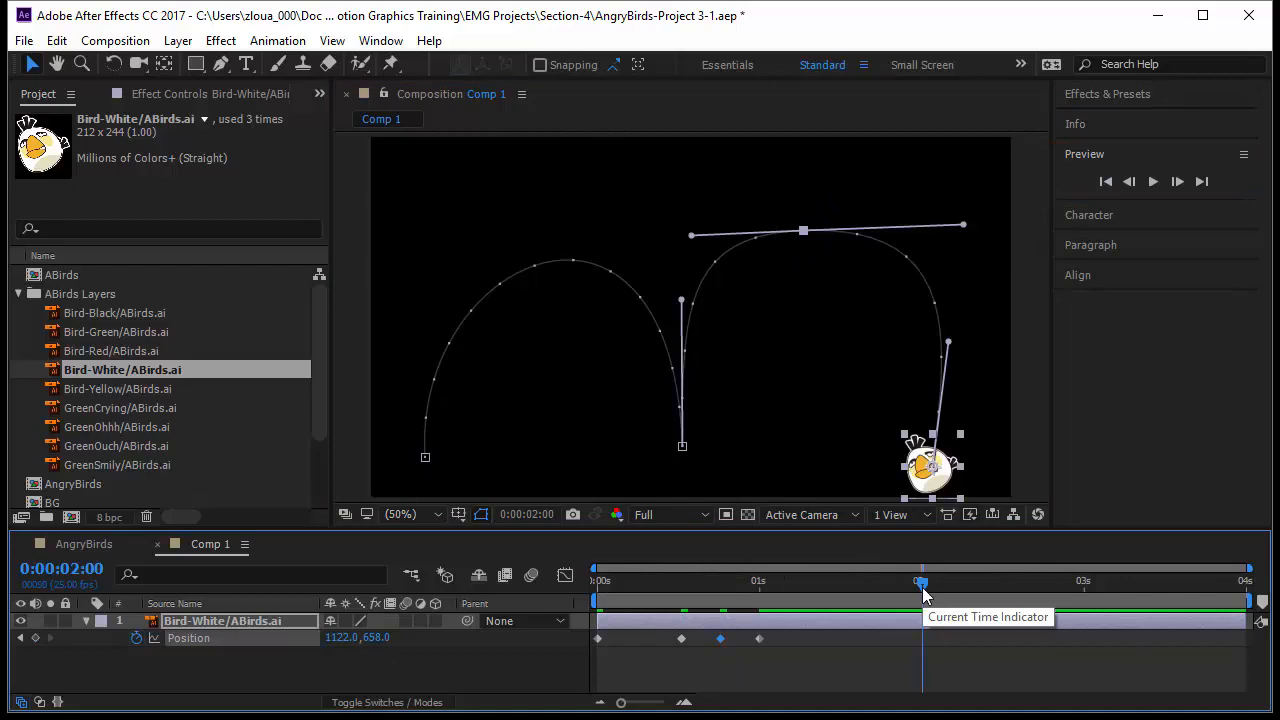
key(n)
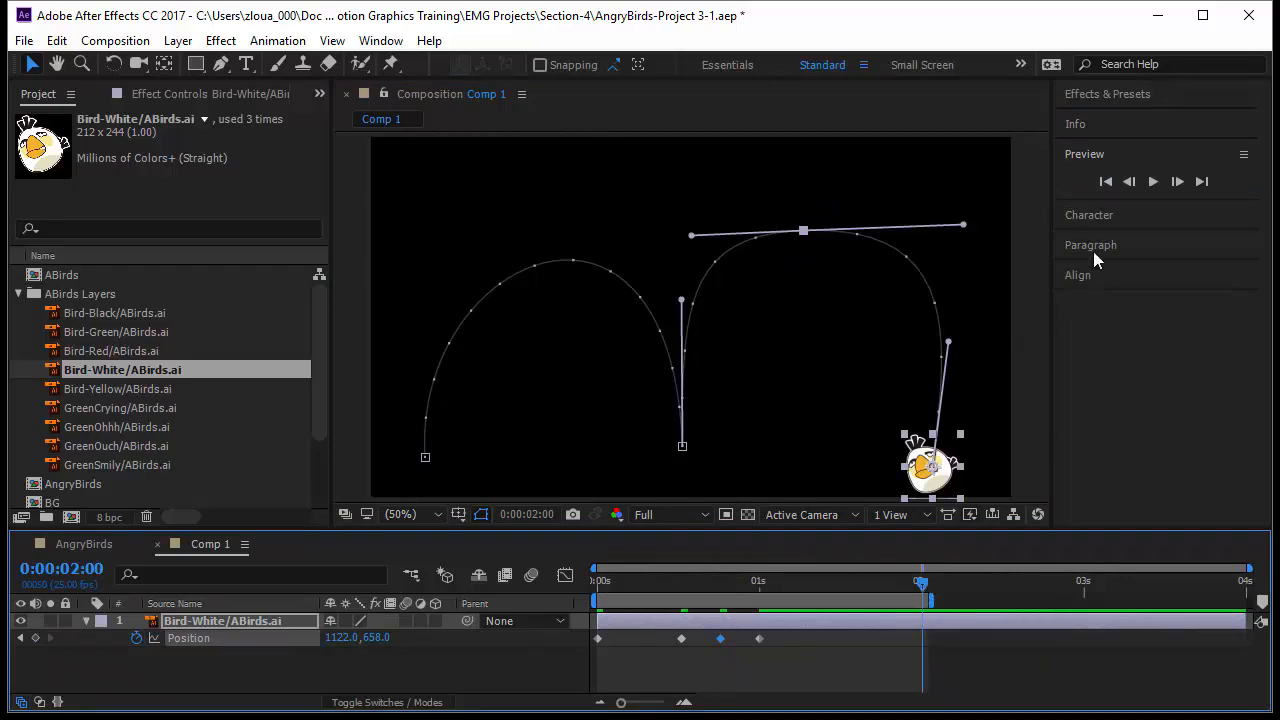
Step: Play the work area to preview the bird's bouncing motion and look over the preview settings
click(1153, 182)
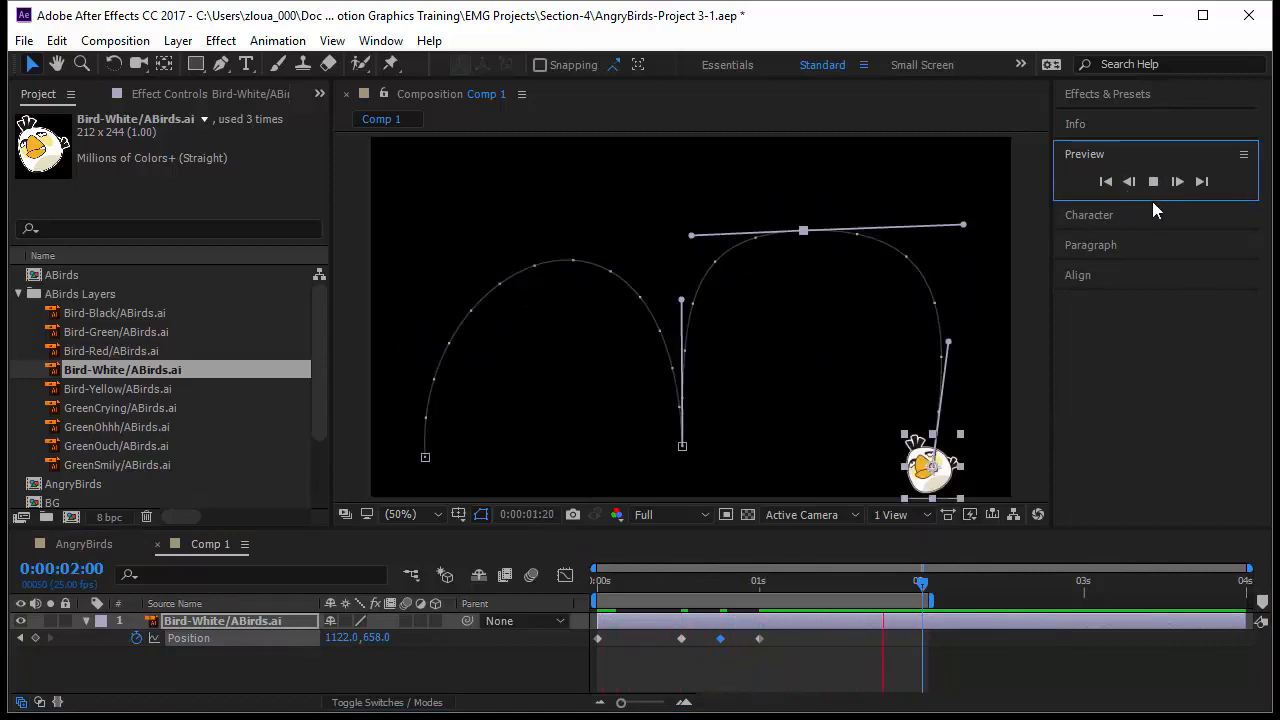
drag(1152, 199, 1152, 410)
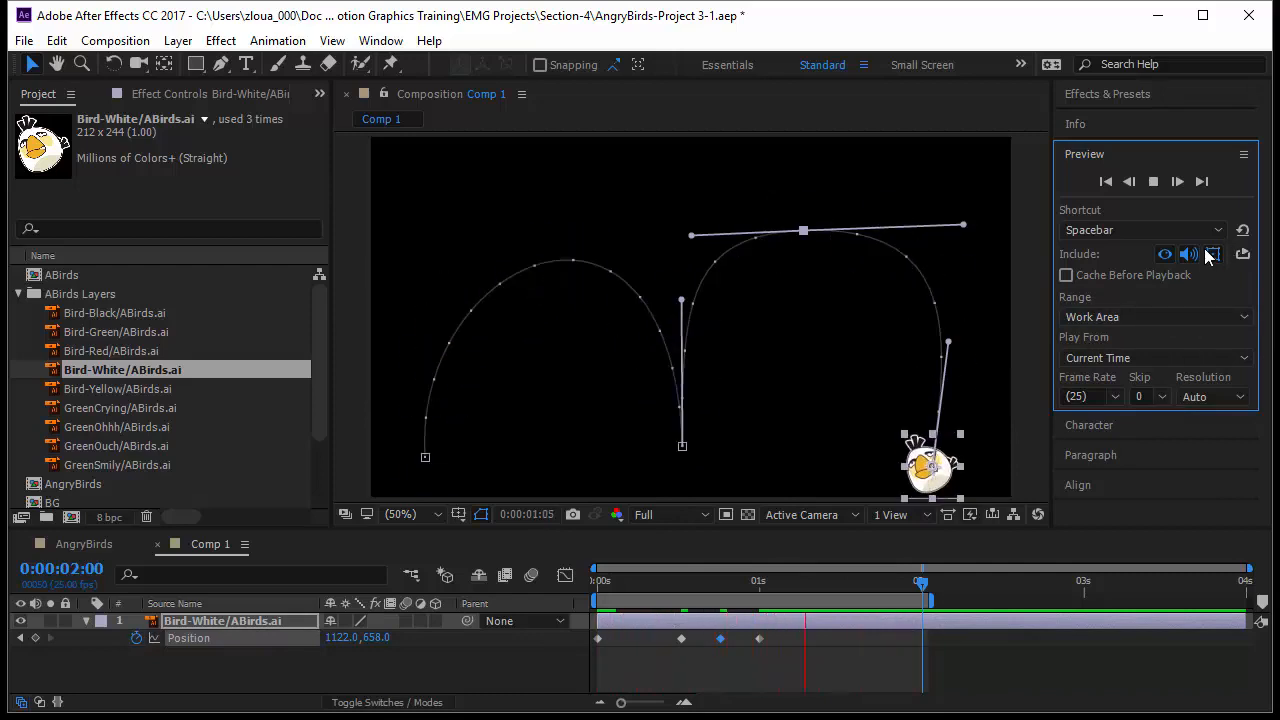
drag(1121, 413, 1138, 181)
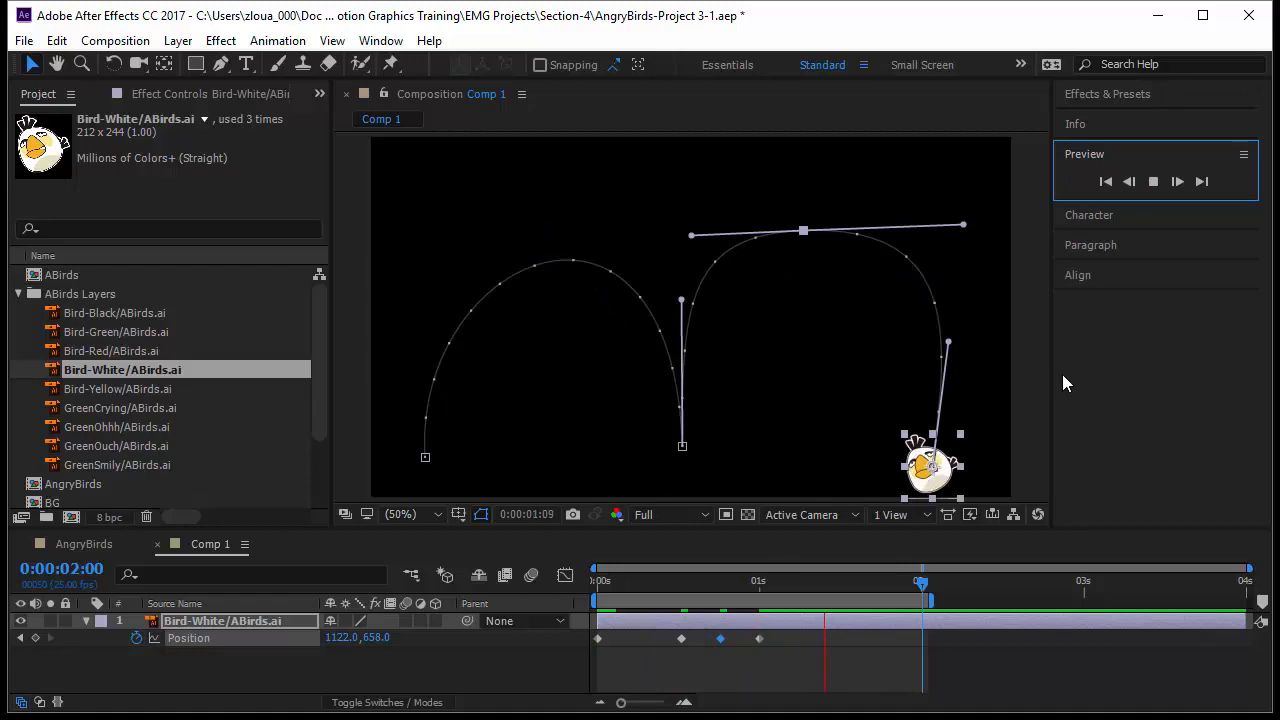